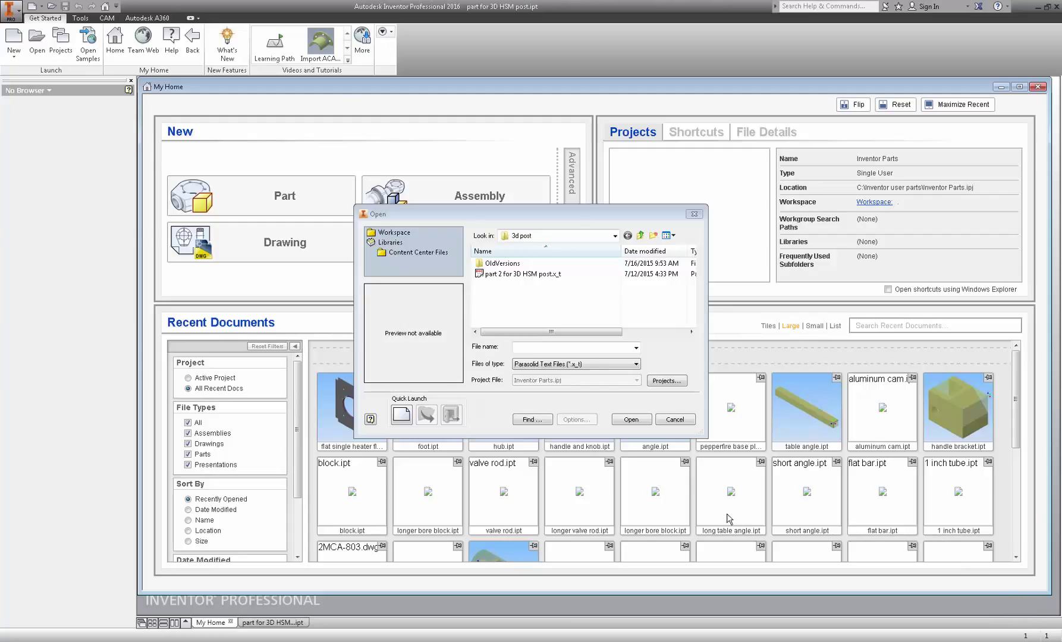
Import the Parasolid file "part 2 for 3D HSM post.x_t" with the default import options.
left_click(516, 274)
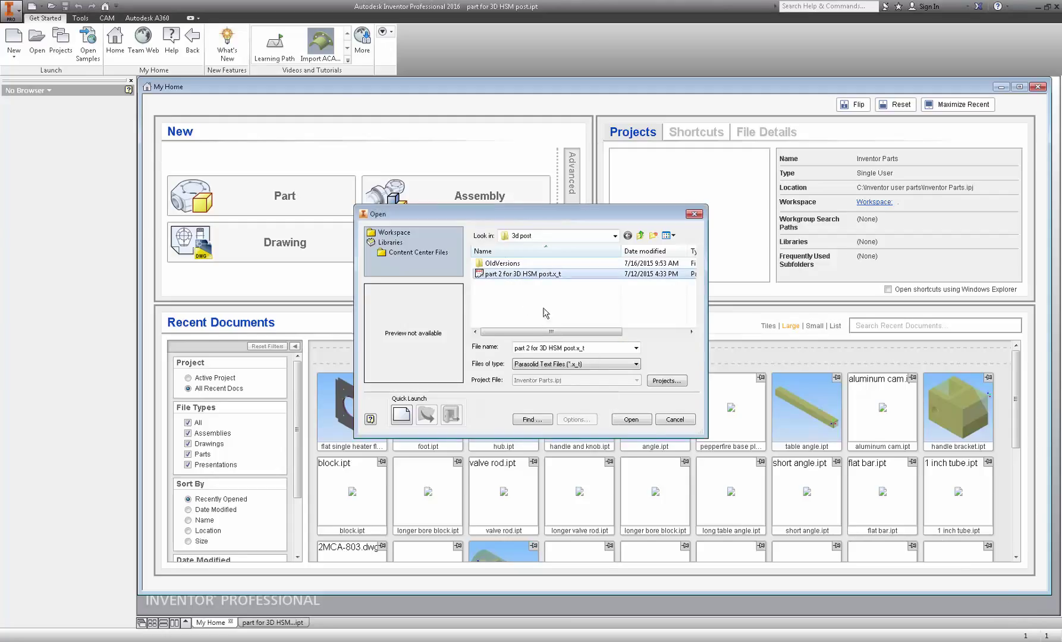
left_click(627, 420)
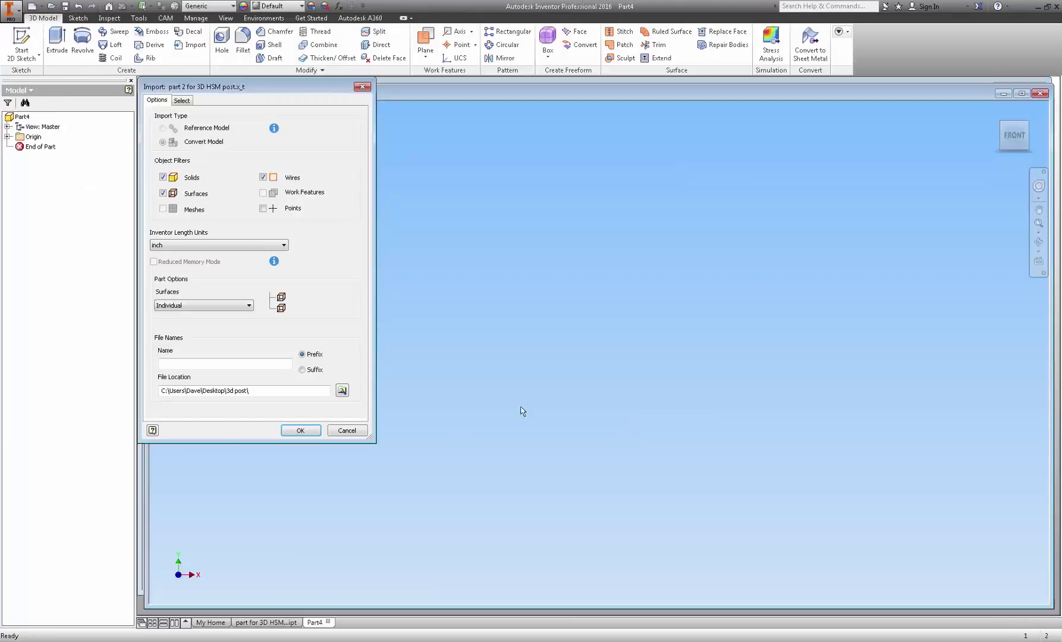
left_click(300, 432)
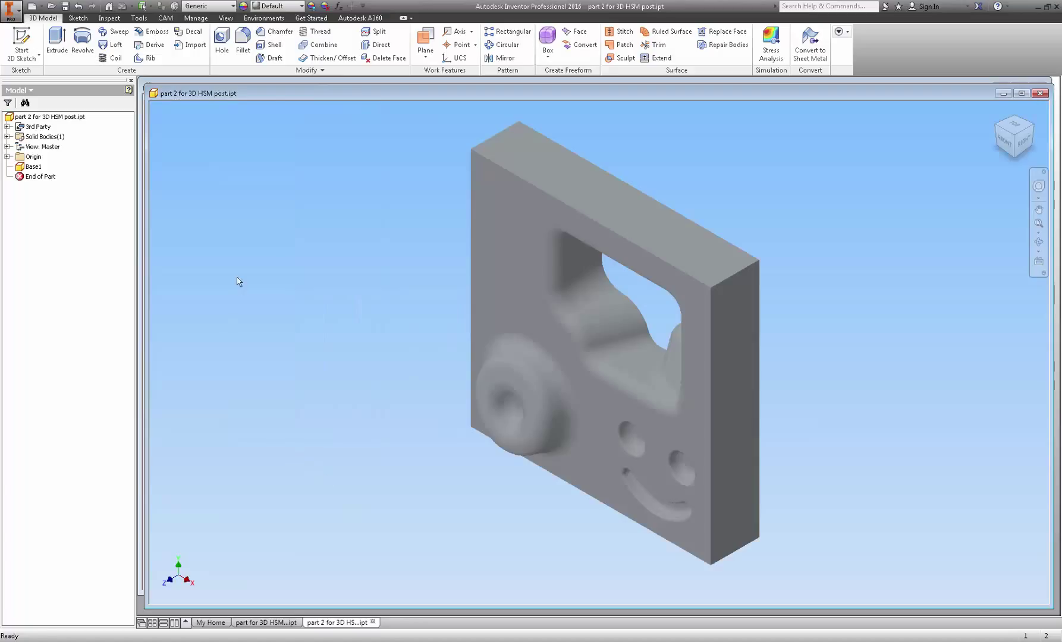
Display the imported part in the Shaded with Edges visual style.
left_click(227, 19)
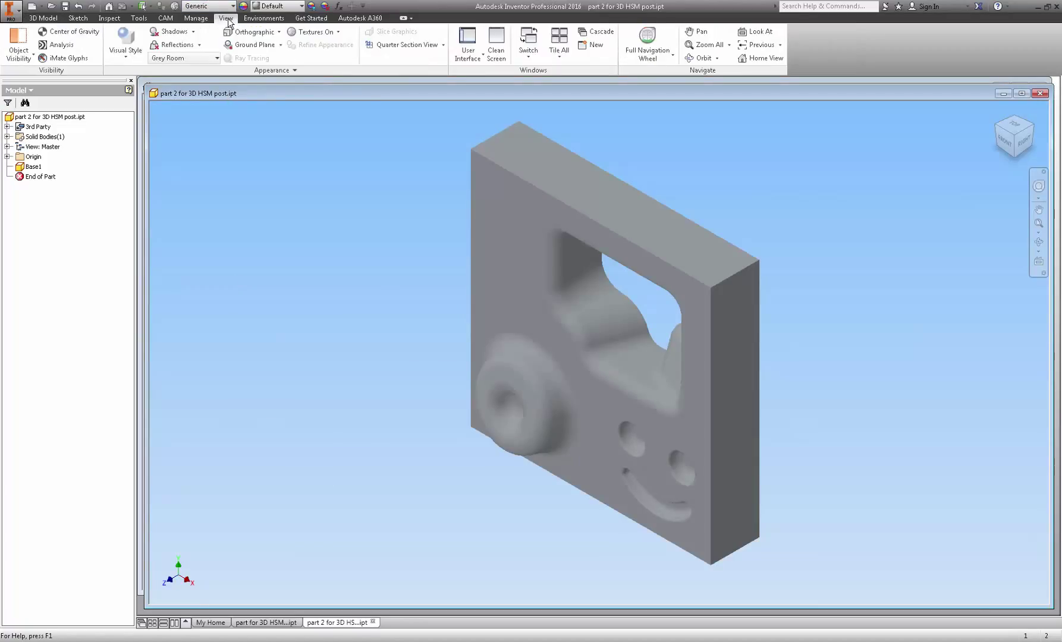
left_click(129, 60)
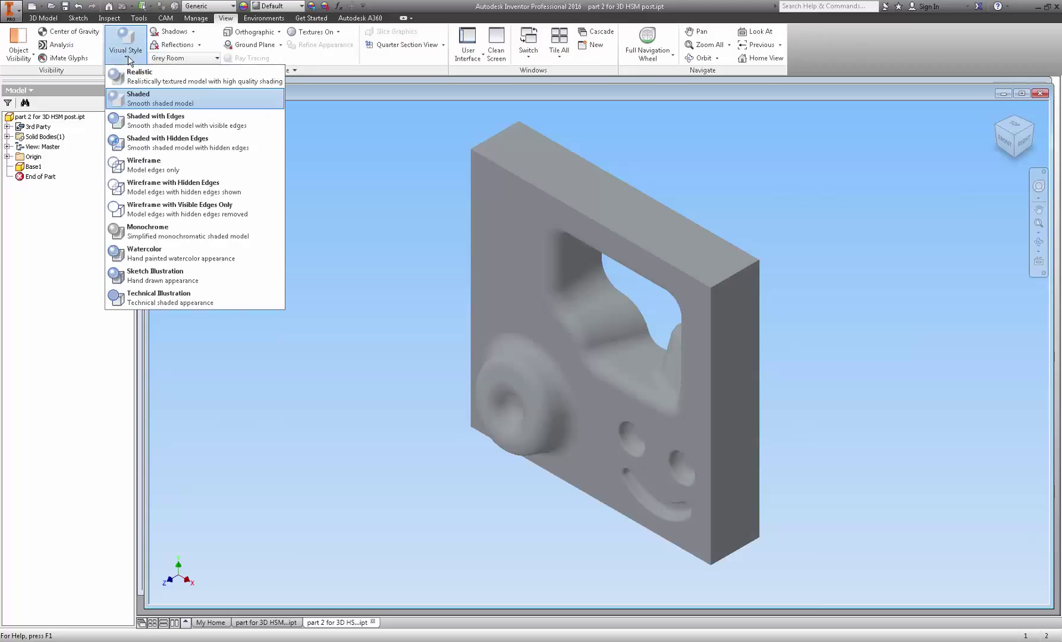
left_click(151, 123)
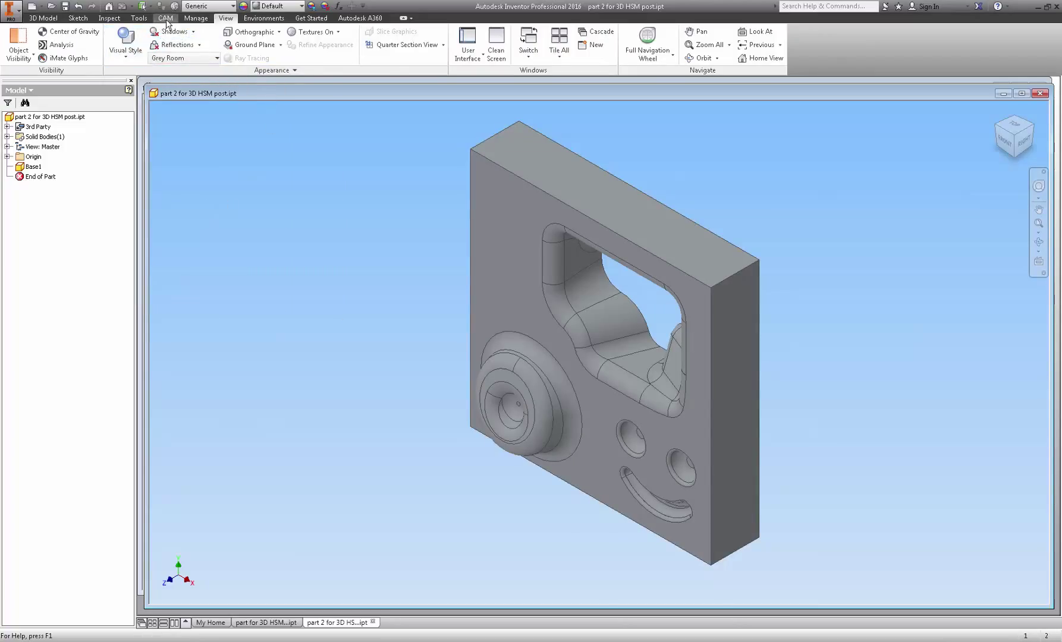
Start a new milling setup with program number 1234 and the program comment "smiley face block".
left_click(166, 18)
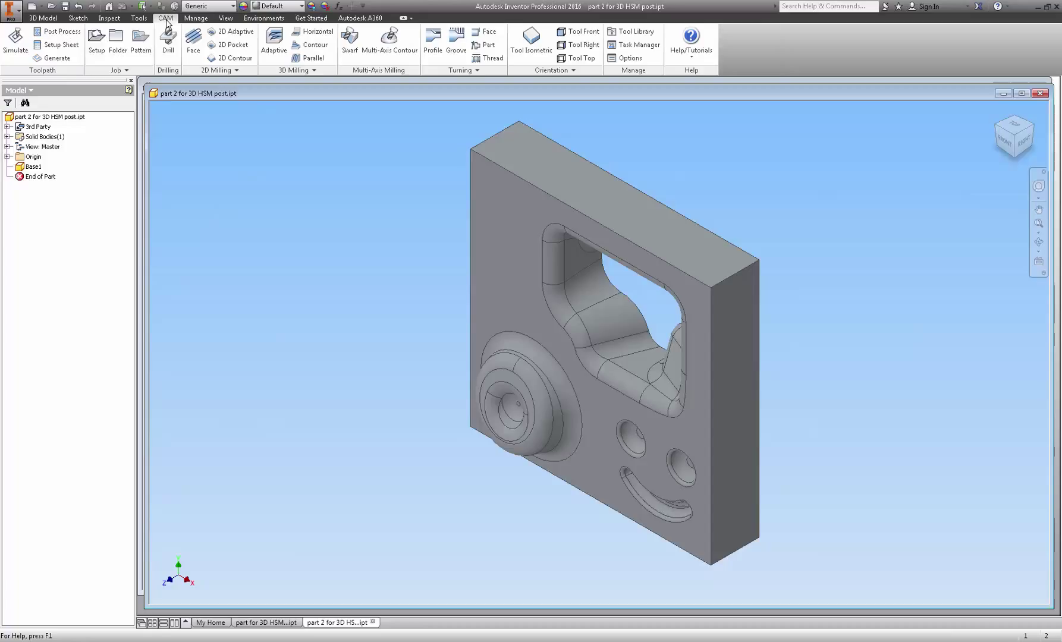
left_click(97, 46)
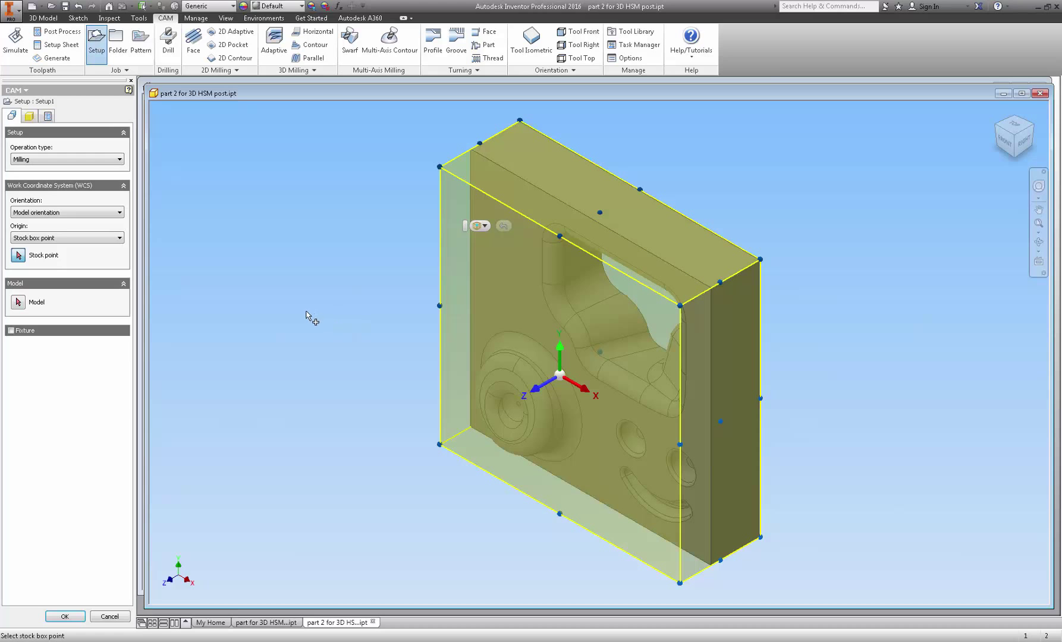
middle_click_drag(325, 363, 325, 305, "shift")
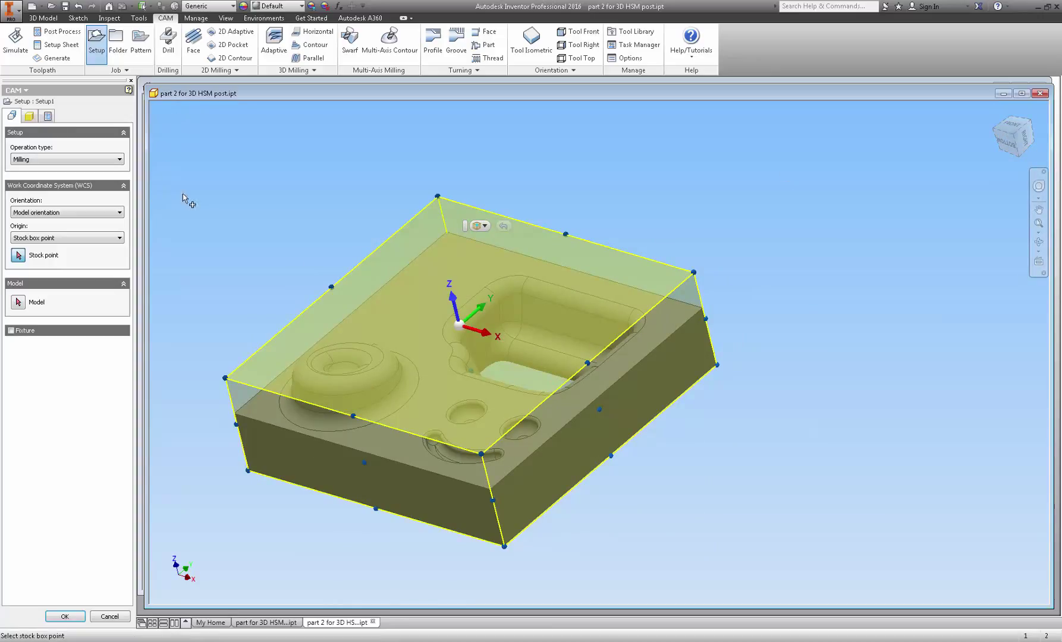
left_click(47, 117)
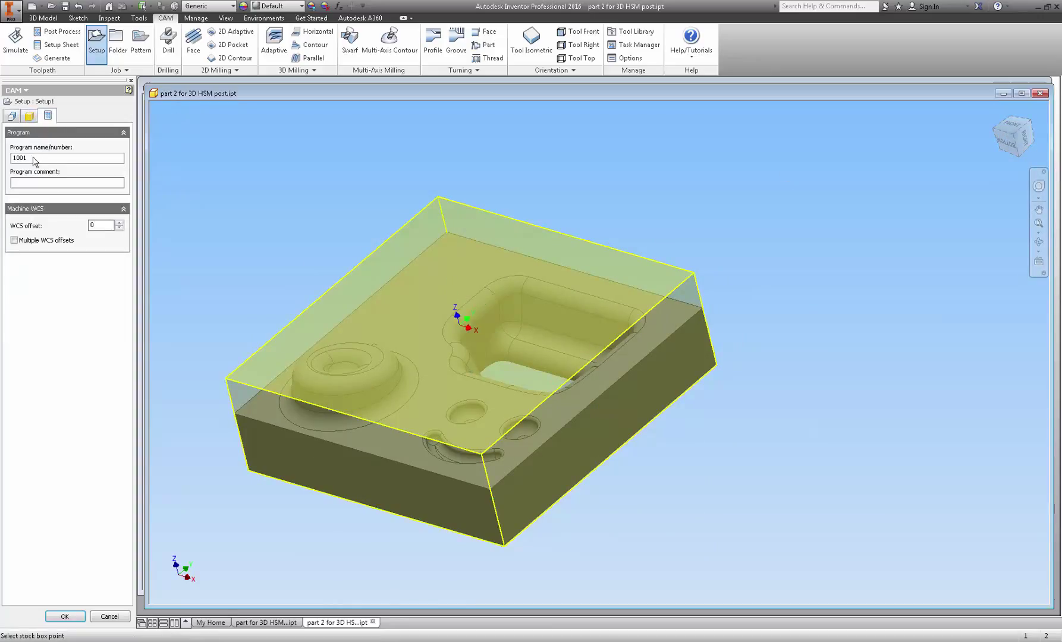
left_click_drag(34, 159, 2, 178)
type("1234")
left_click(31, 182)
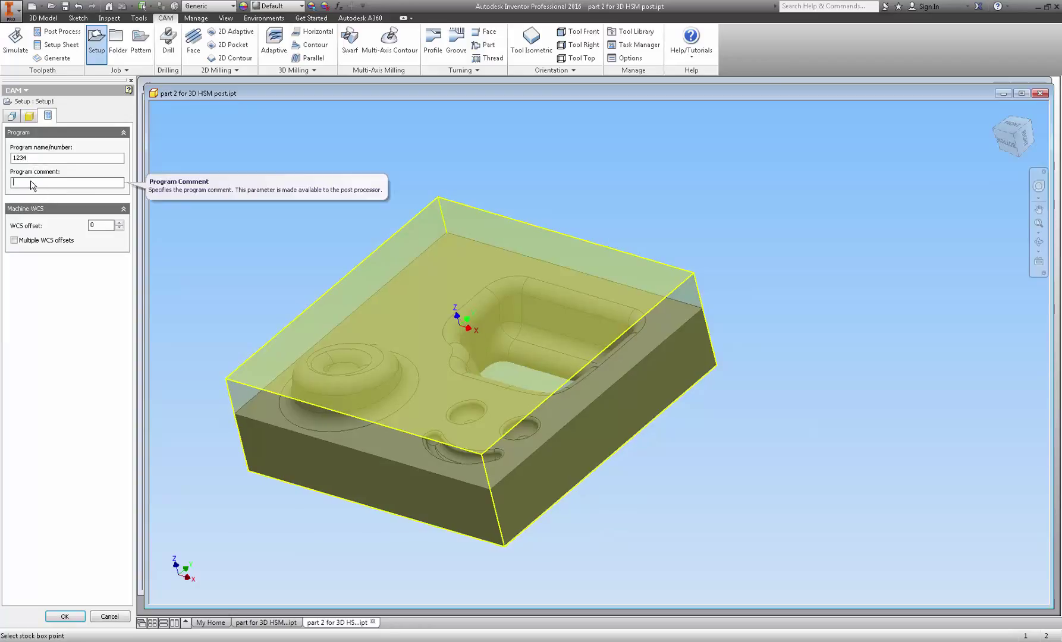
type("smiley face block")
Define the setup's stock as a relative size box with no additional stock.
left_click(29, 116)
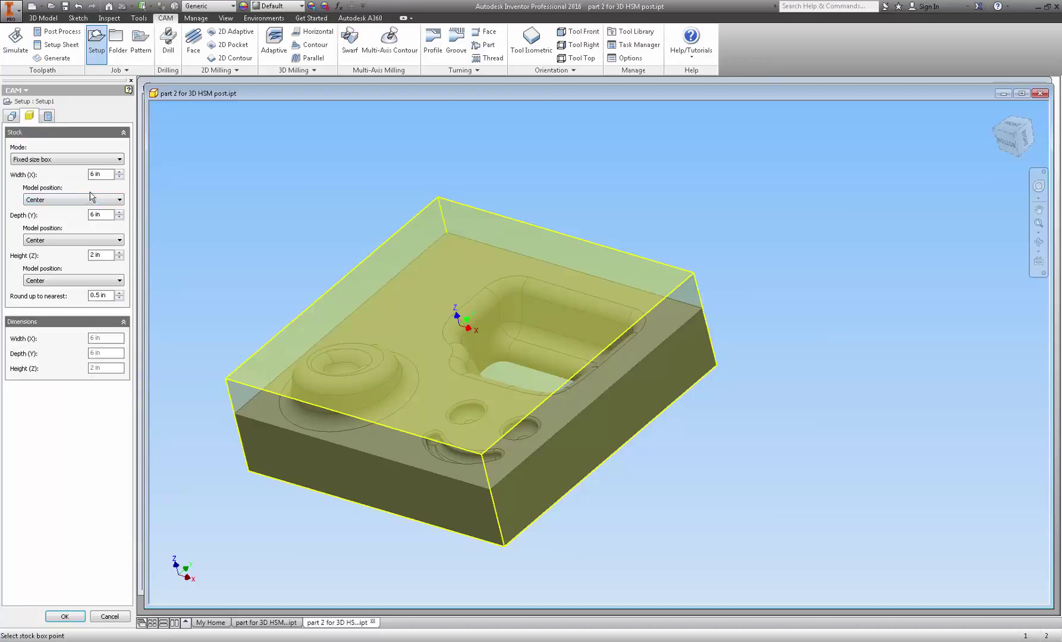
left_click(121, 159)
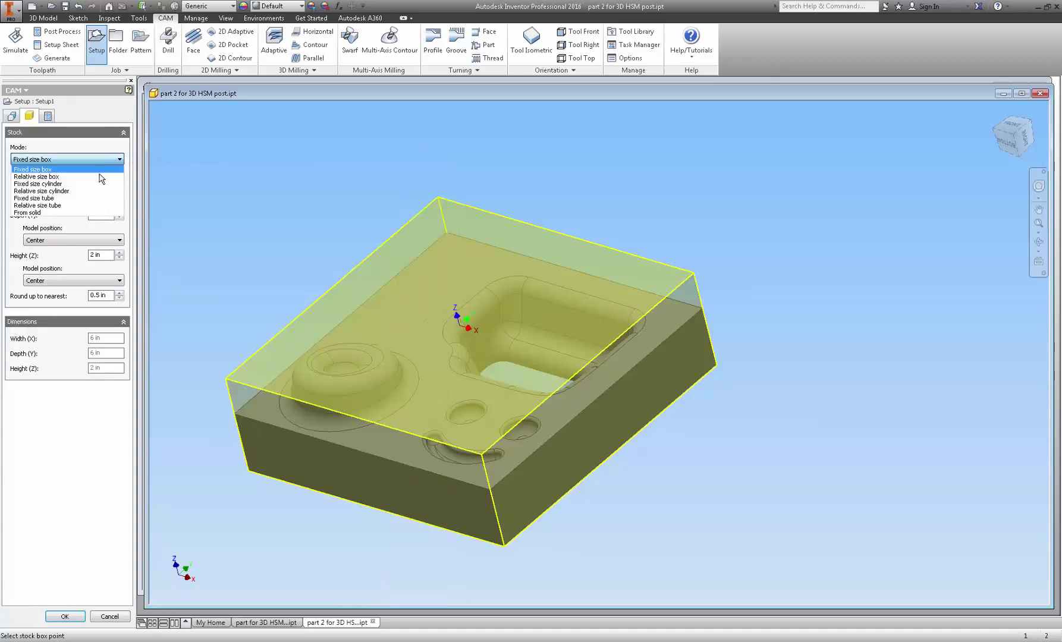
left_click(100, 179)
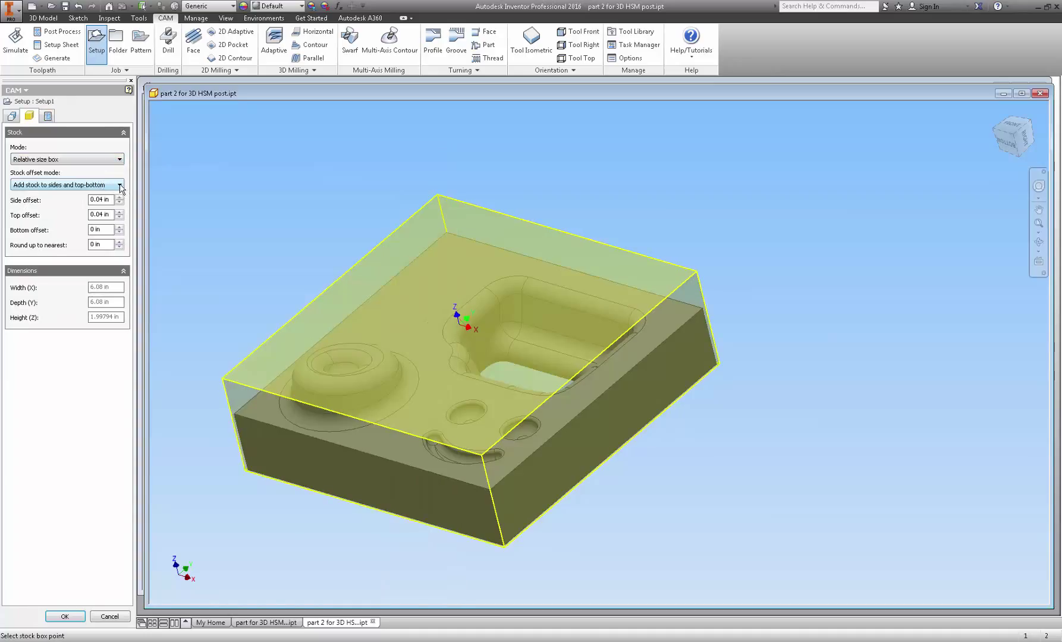
left_click(120, 186)
left_click(110, 192)
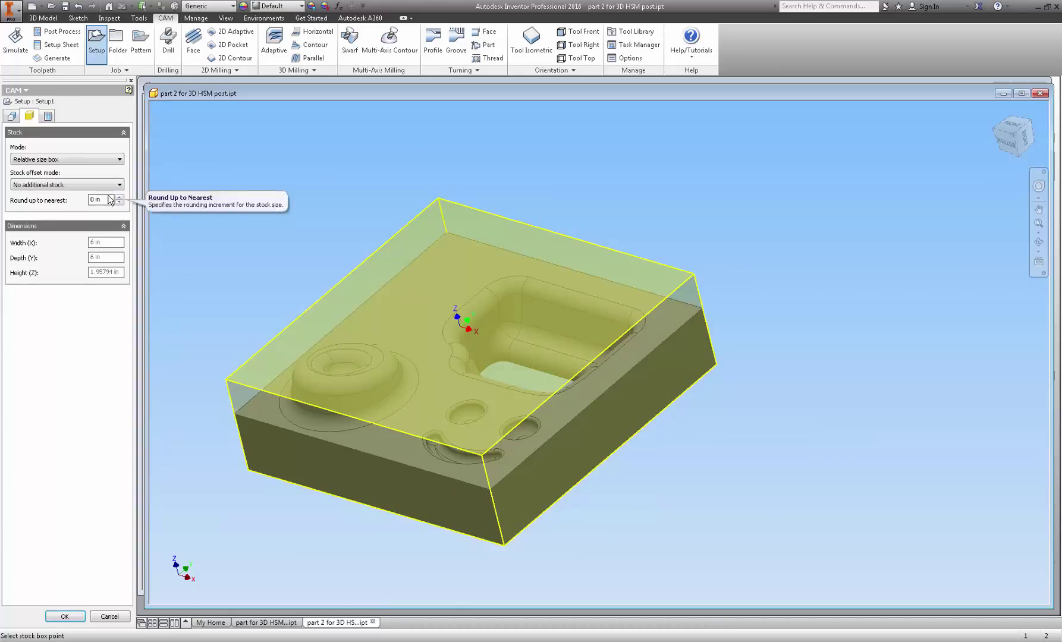
Place the WCS origin on the stock box's top corner at maximum X and Y, keeping model orientation, and accept the setup.
left_click(11, 116)
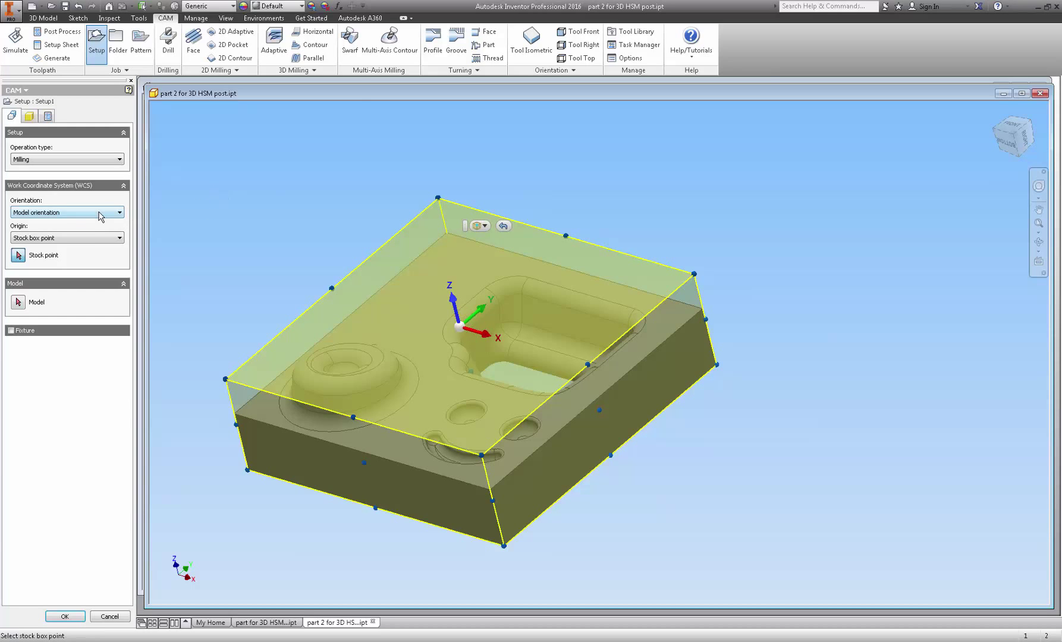
left_click(122, 213)
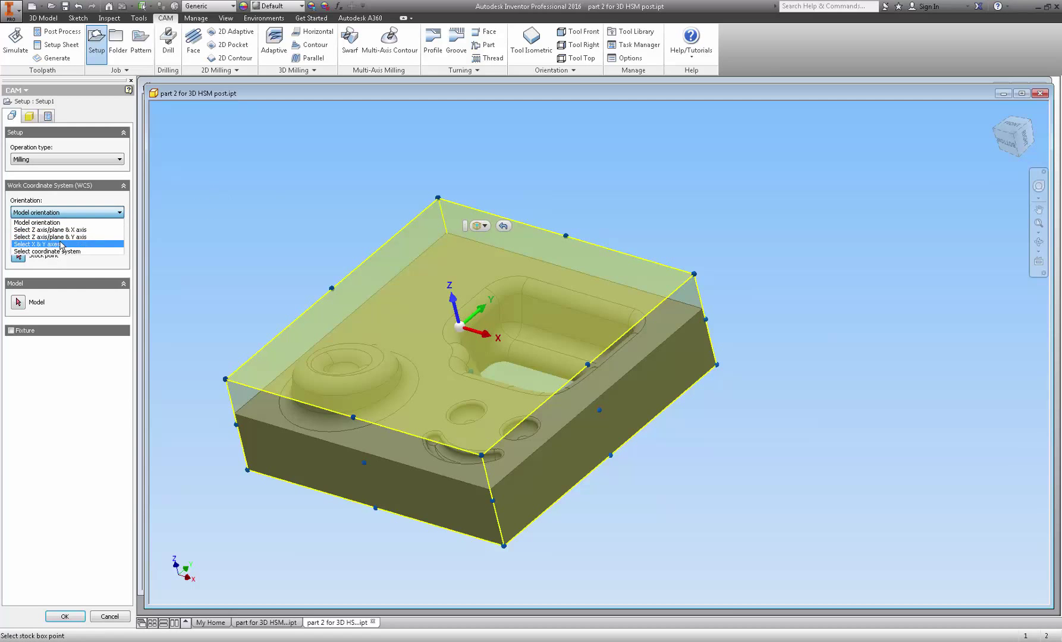
left_click(210, 194)
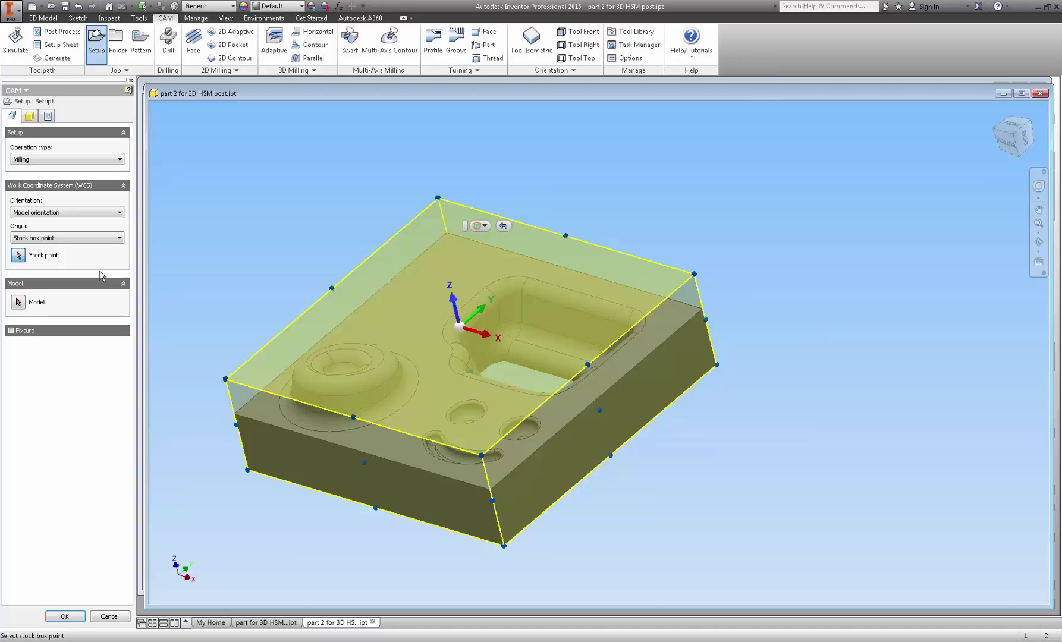
left_click(695, 275)
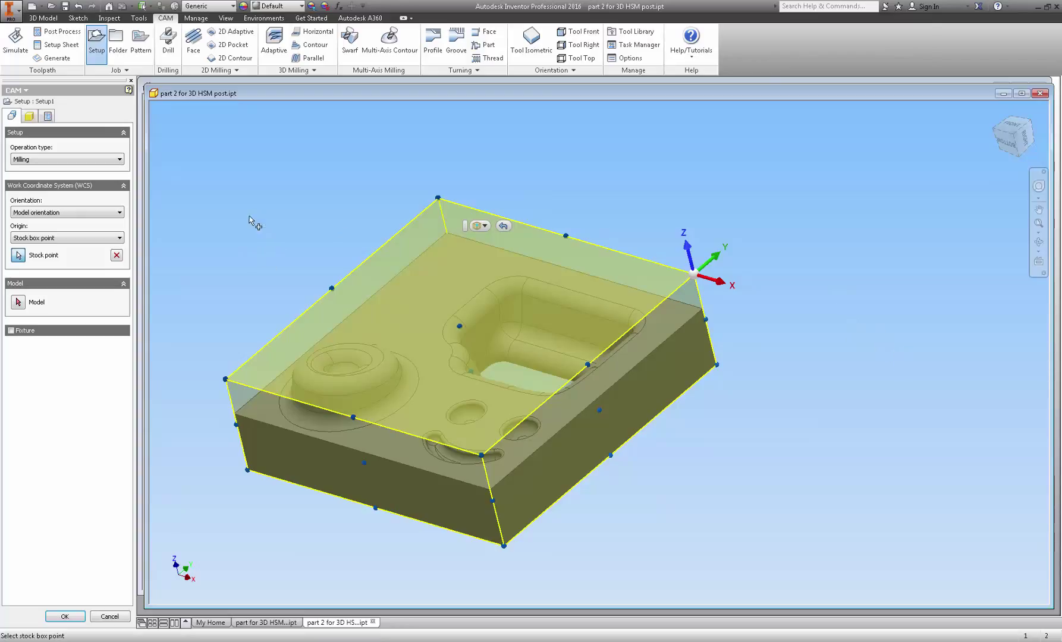
left_click(63, 617)
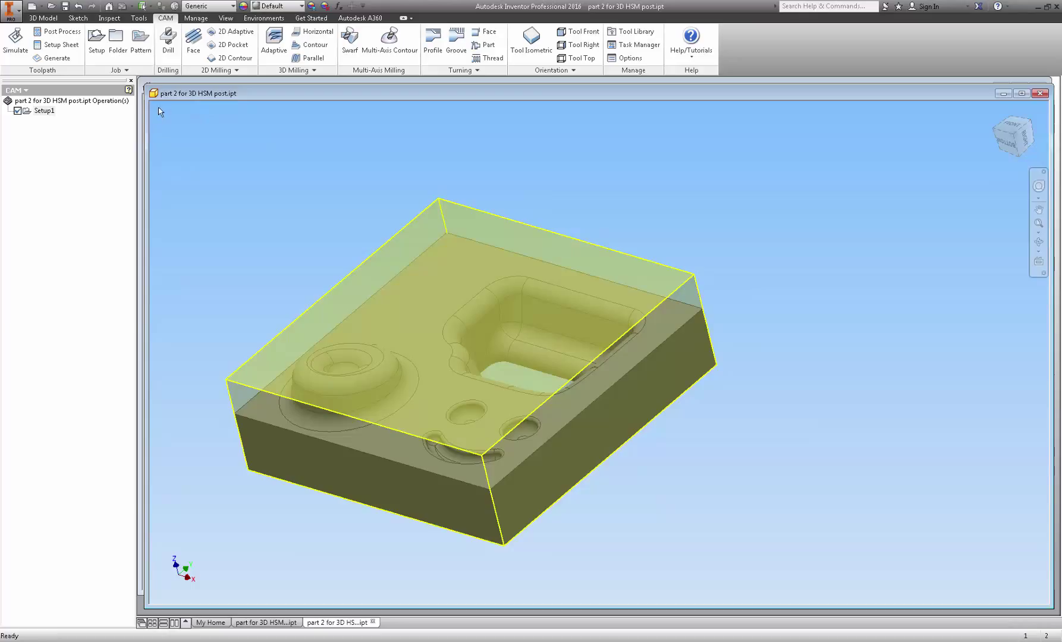
Start a 3D Adaptive operation and create a bull-nose mill with 0.25 in diameter and 0.03 in corner radius.
left_click(272, 47)
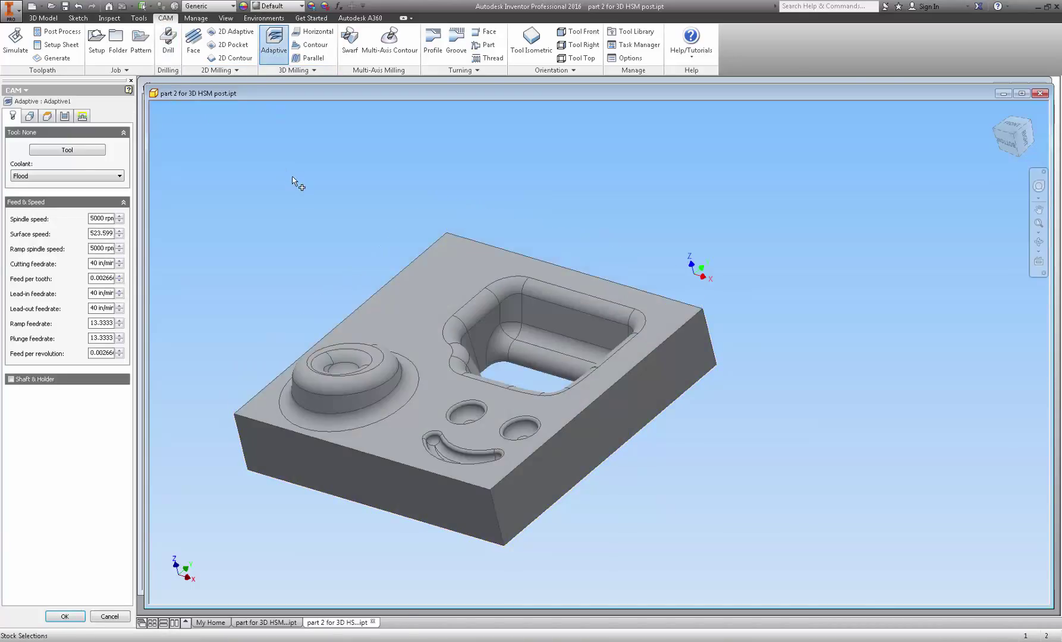
left_click(75, 153)
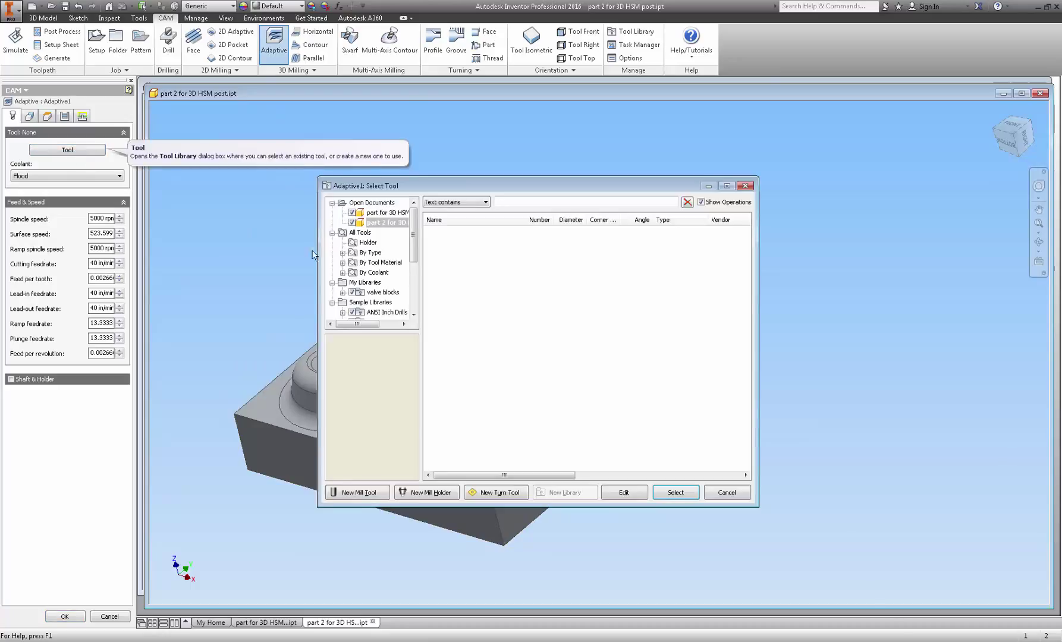
left_click(353, 493)
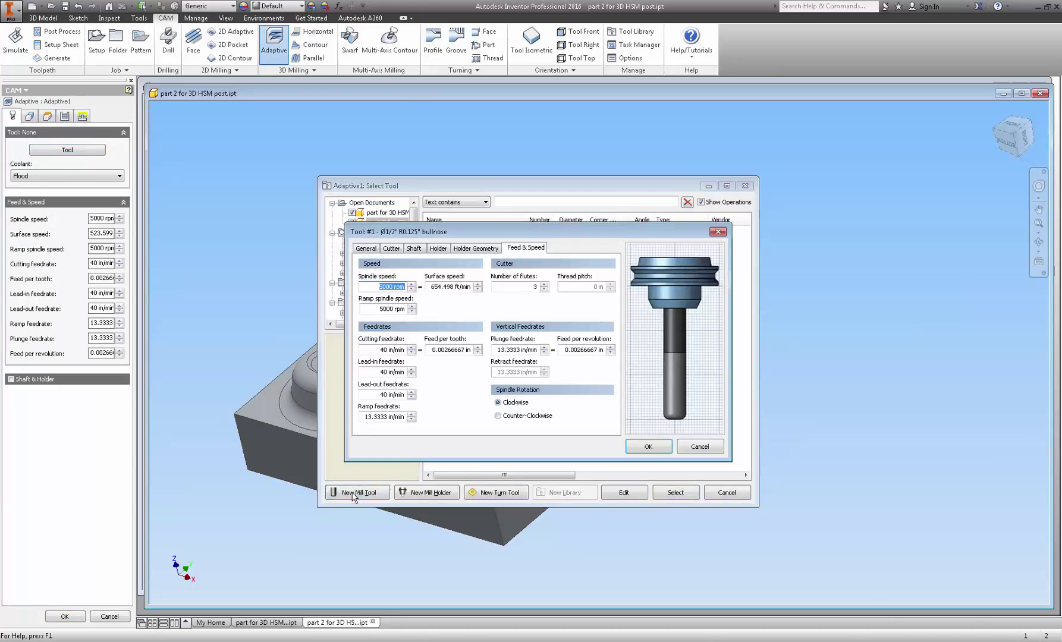
left_click(367, 249)
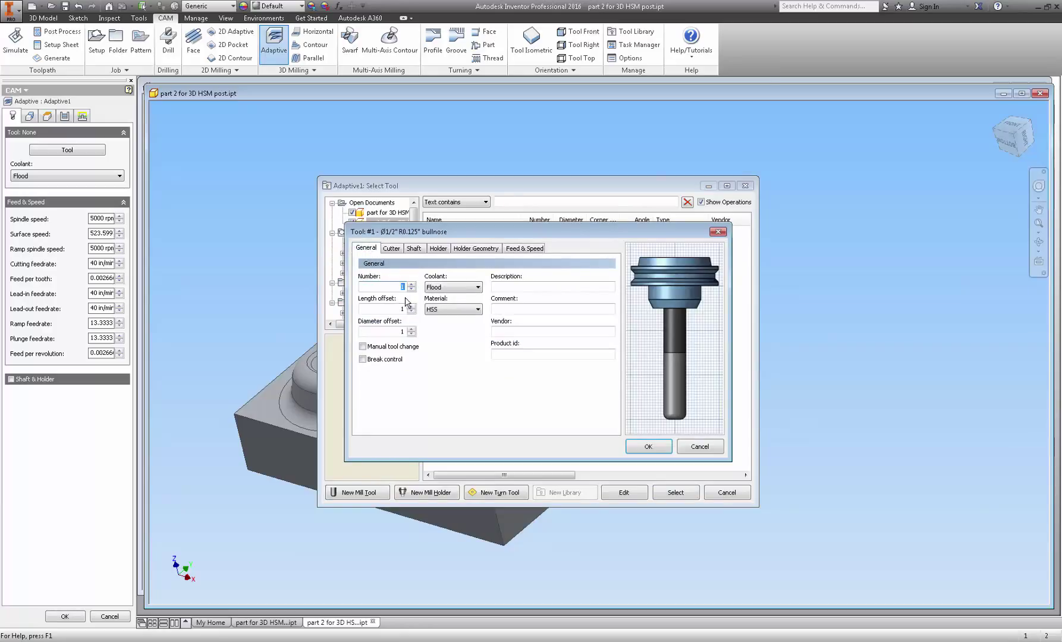
left_click(391, 249)
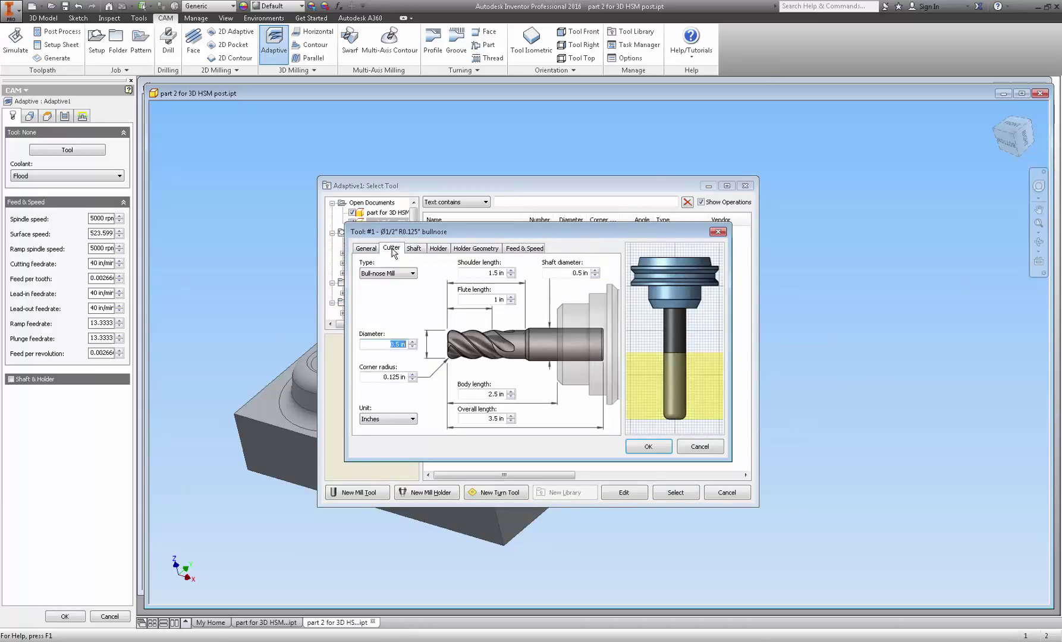
left_click(399, 345)
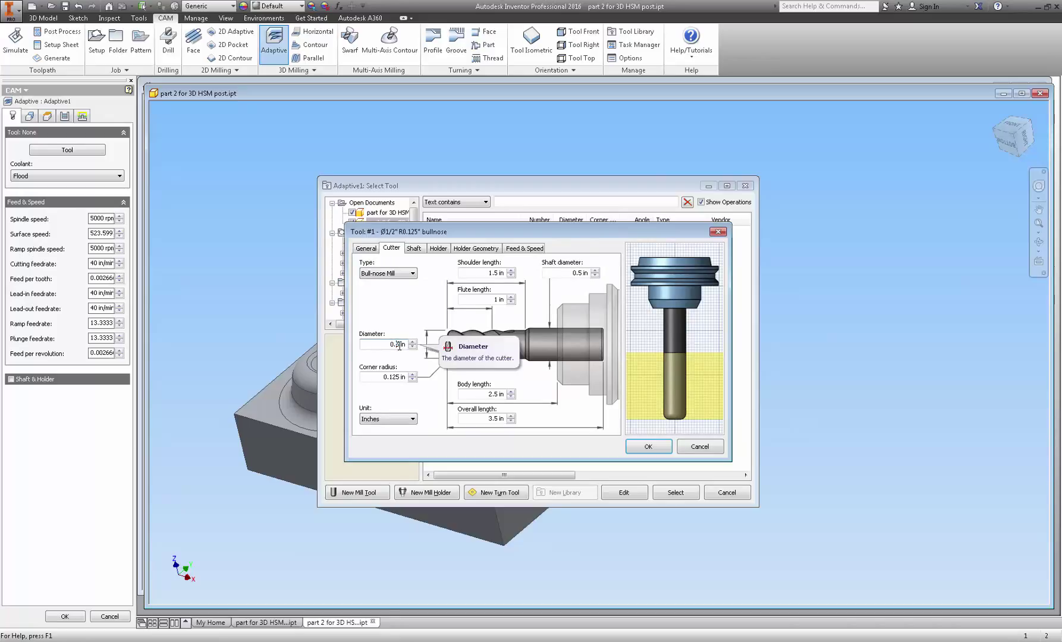
type("5")
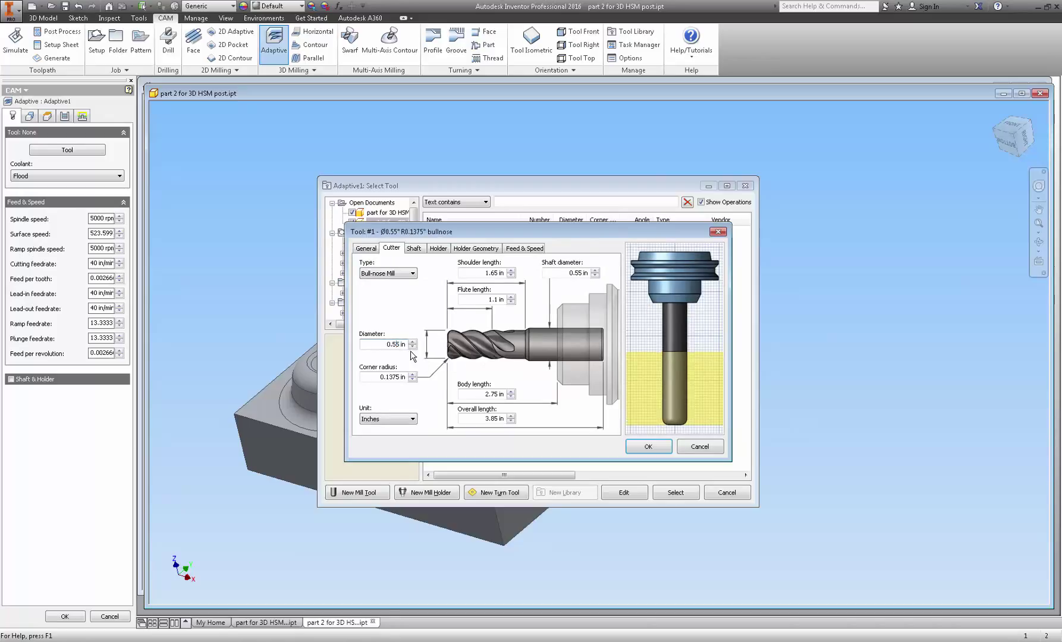
key("BackSpace")
type("2")
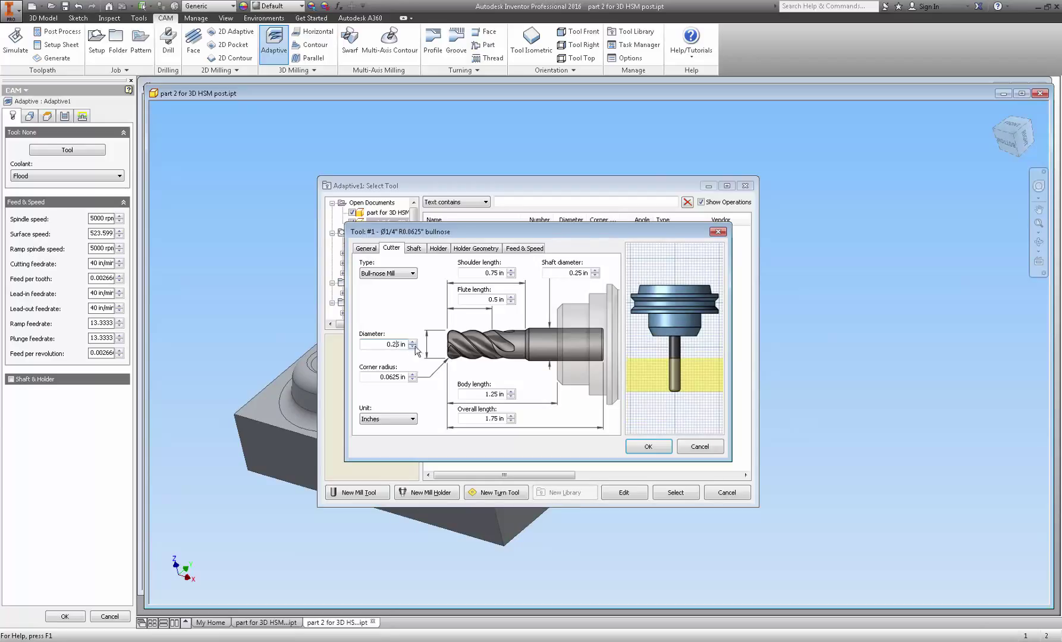
left_click_drag(391, 377, 462, 394)
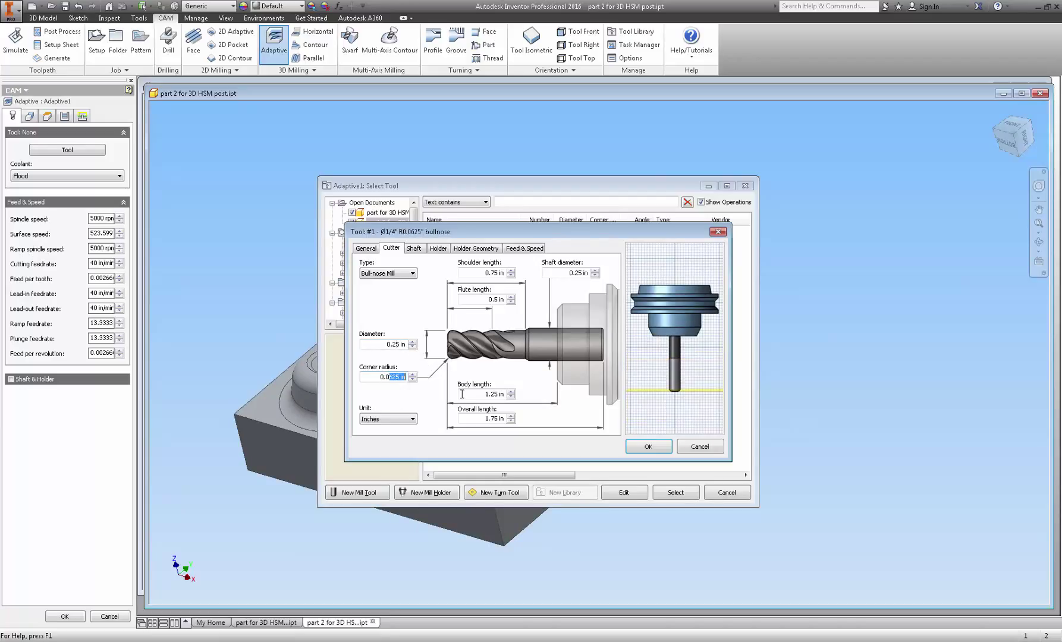
type("3")
Set the new tool's spindle speed to 10000 rpm and cutting feedrate to 100 in/min, and select it for the Adaptive operation.
left_click(523, 248)
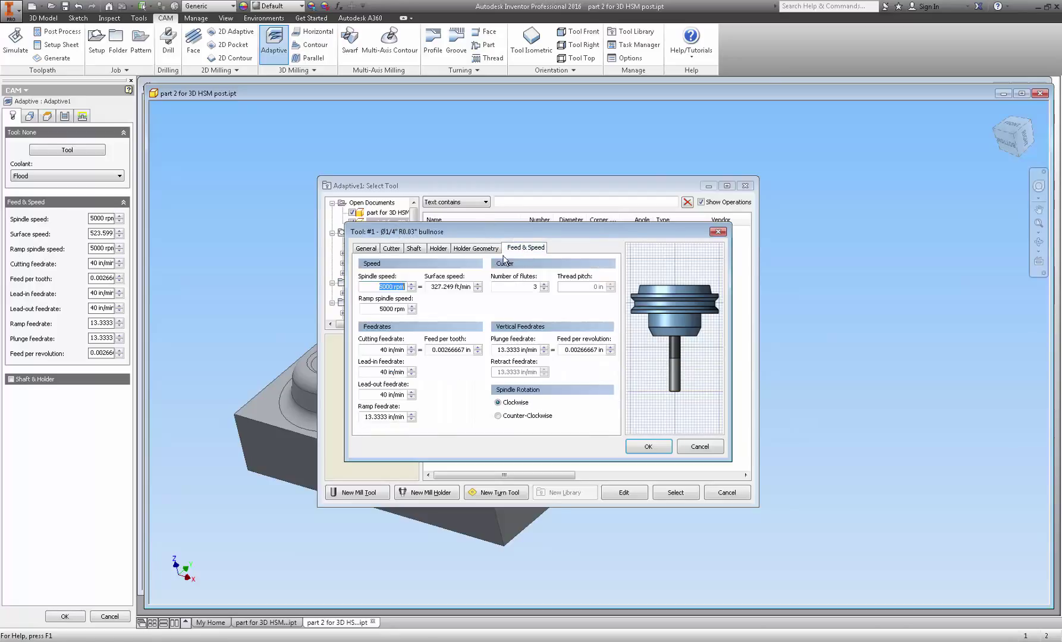
type("10")
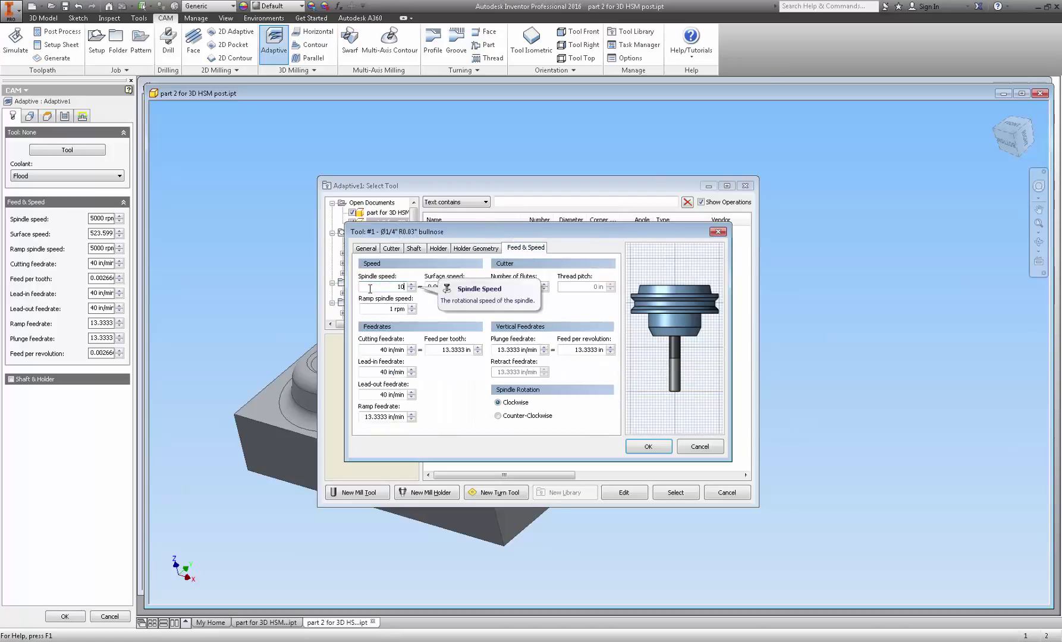
type("0000")
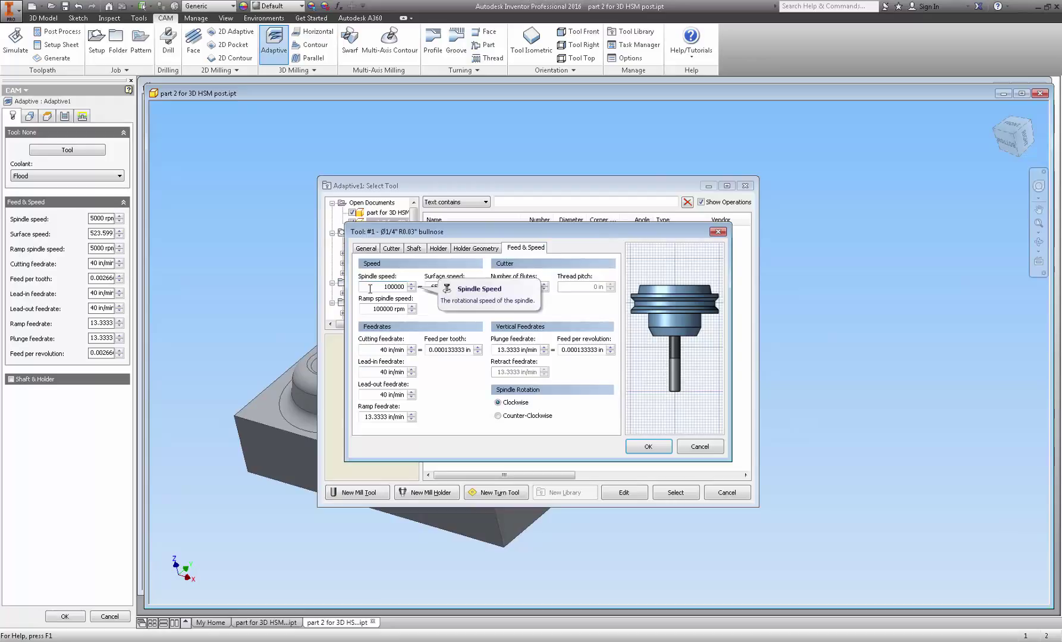
key("BackSpace")
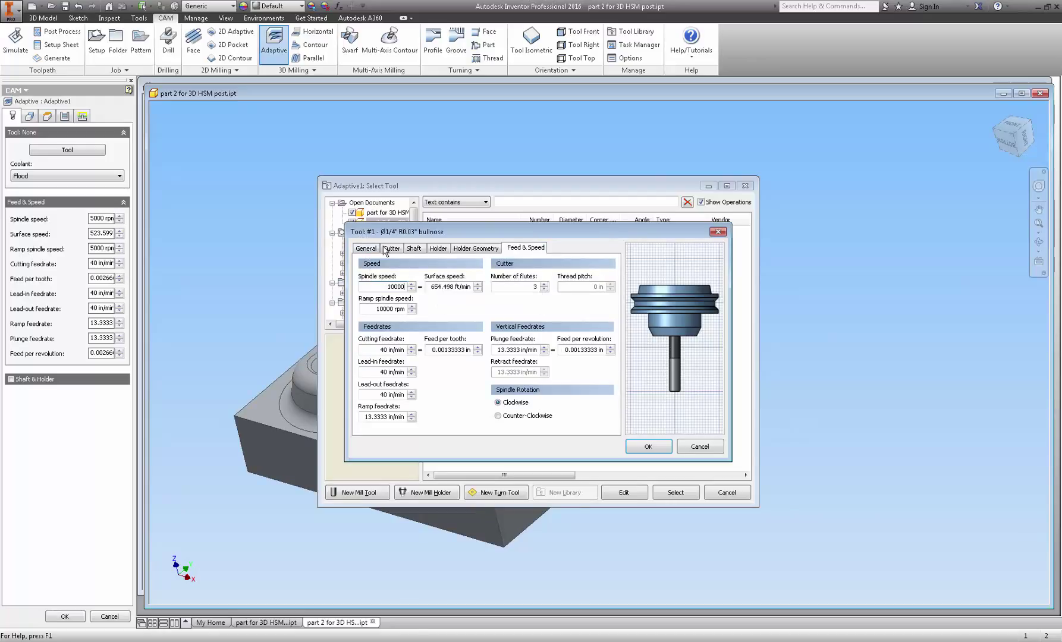
left_click(375, 349)
type("100")
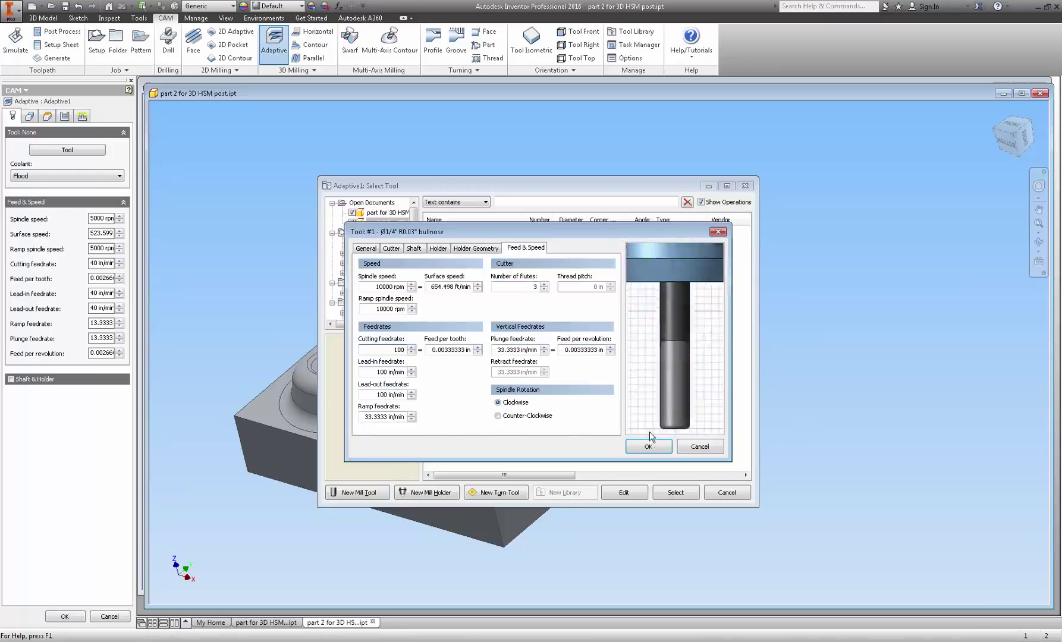
left_click(648, 447)
left_click(671, 493)
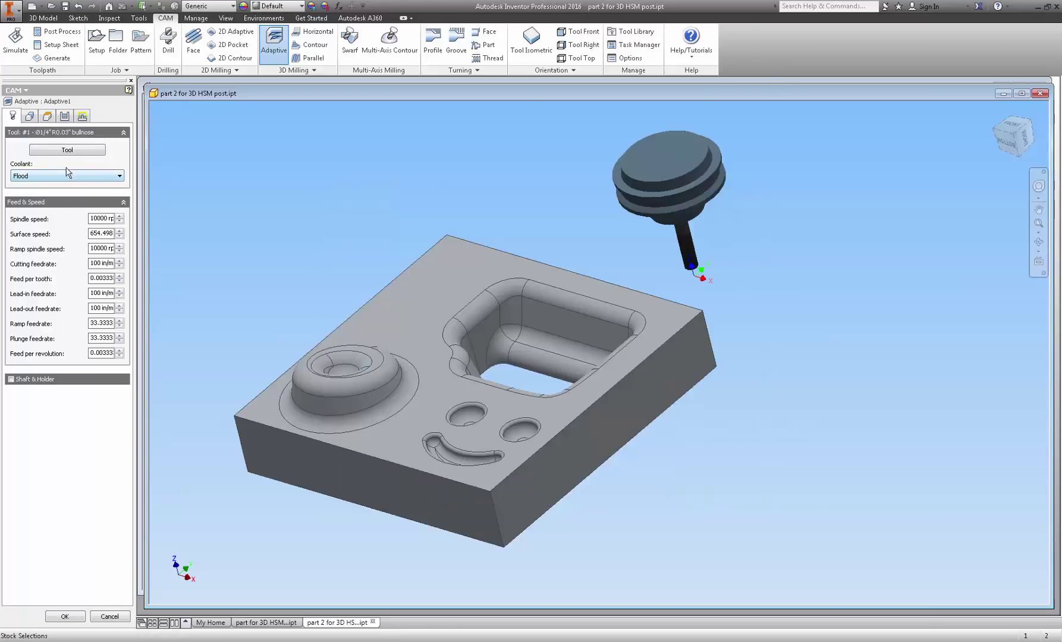
Set the Adaptive operation's bottom height to the model bottom with a -0.06 in offset.
left_click(30, 117)
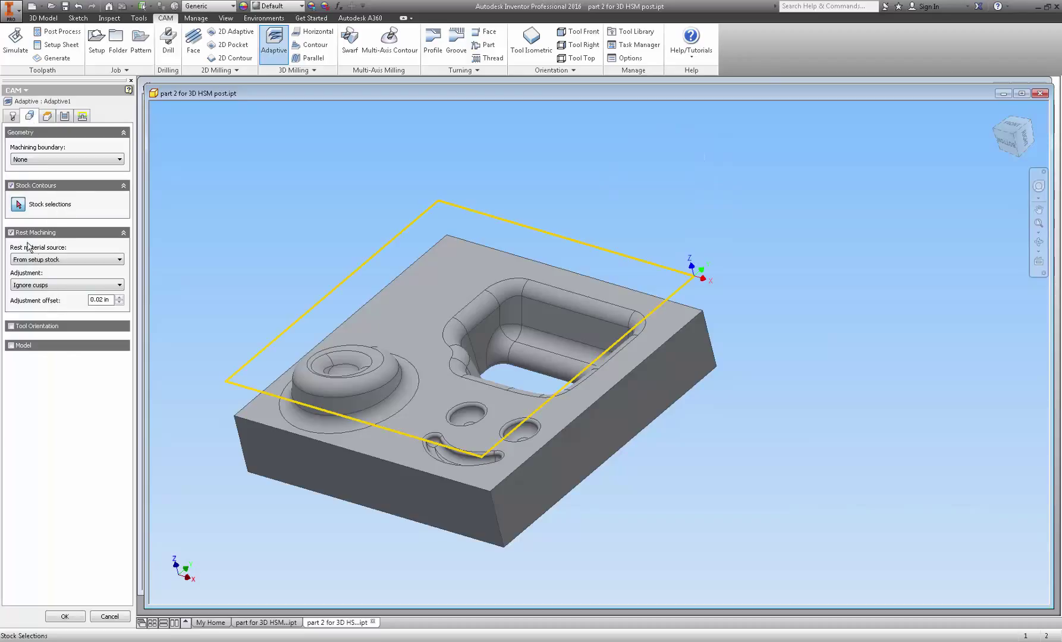
left_click(47, 116)
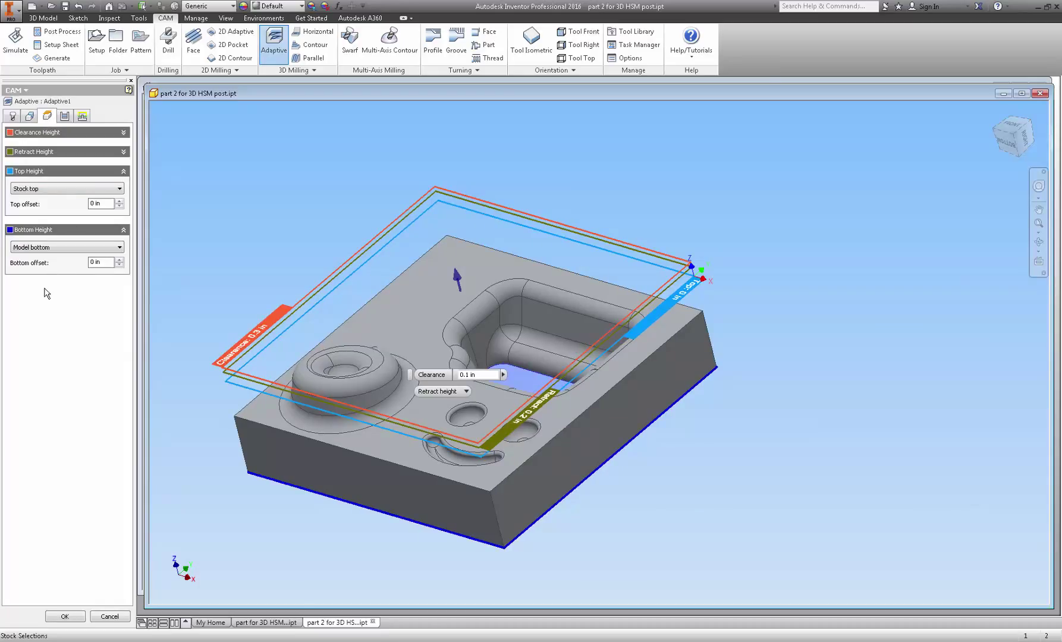
left_click(101, 262)
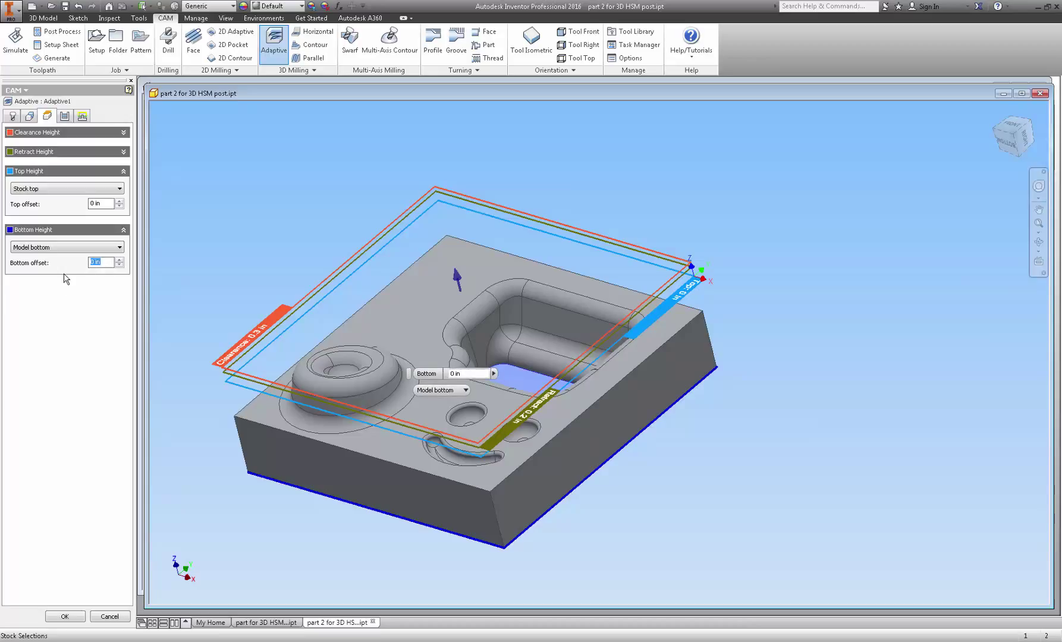
type("-.06")
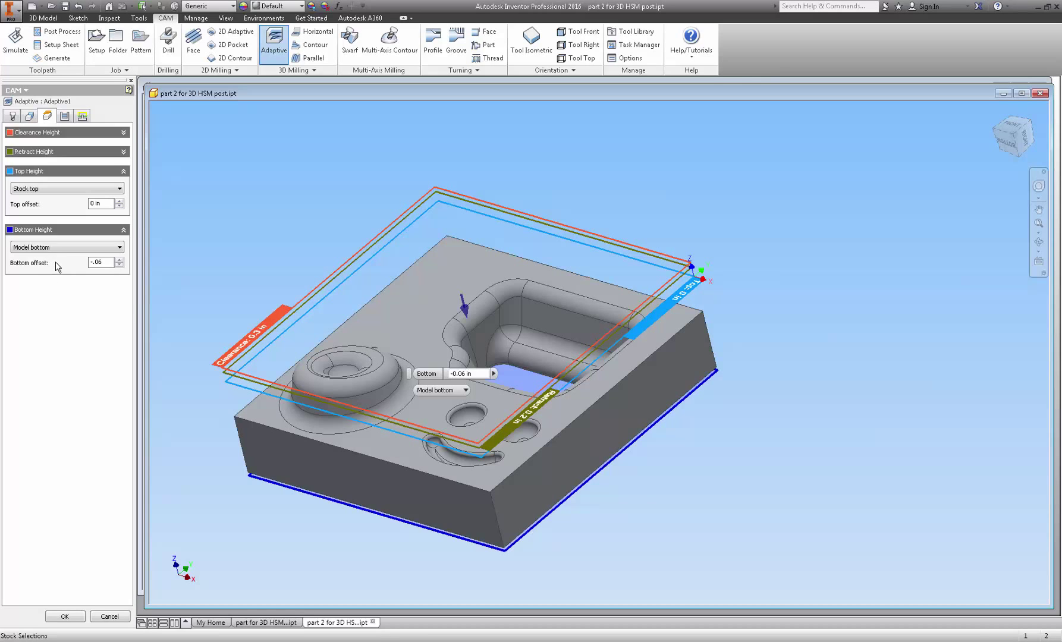
Set the Adaptive passes to 0.01 in minimum cutting radius and 0.5 in maximum roughing stepdown, and generate the toolpath.
left_click(65, 116)
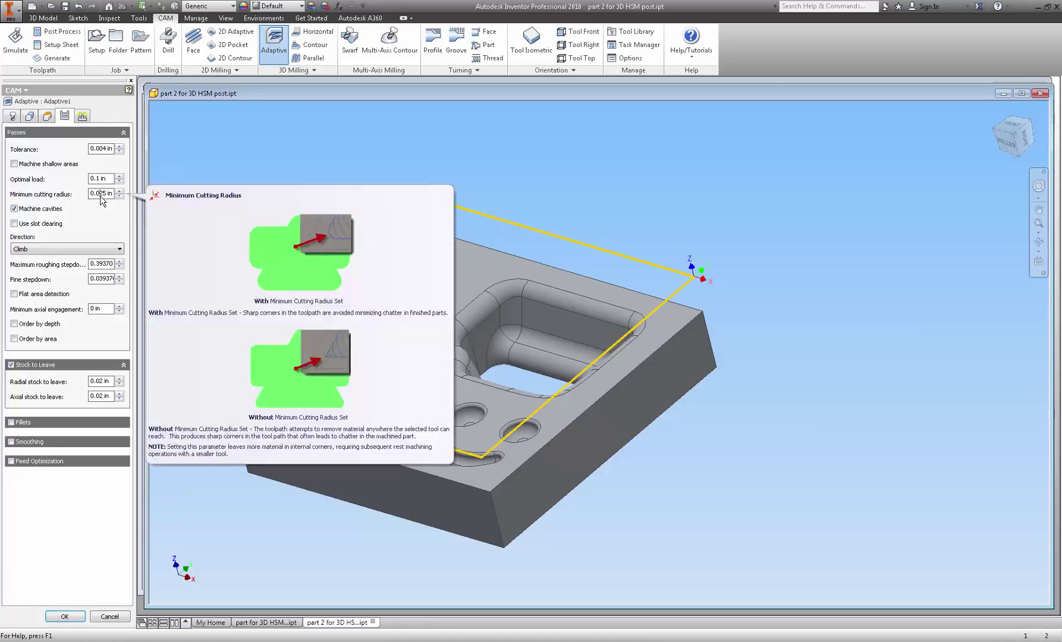
left_click_drag(100, 197, 165, 214)
type("1")
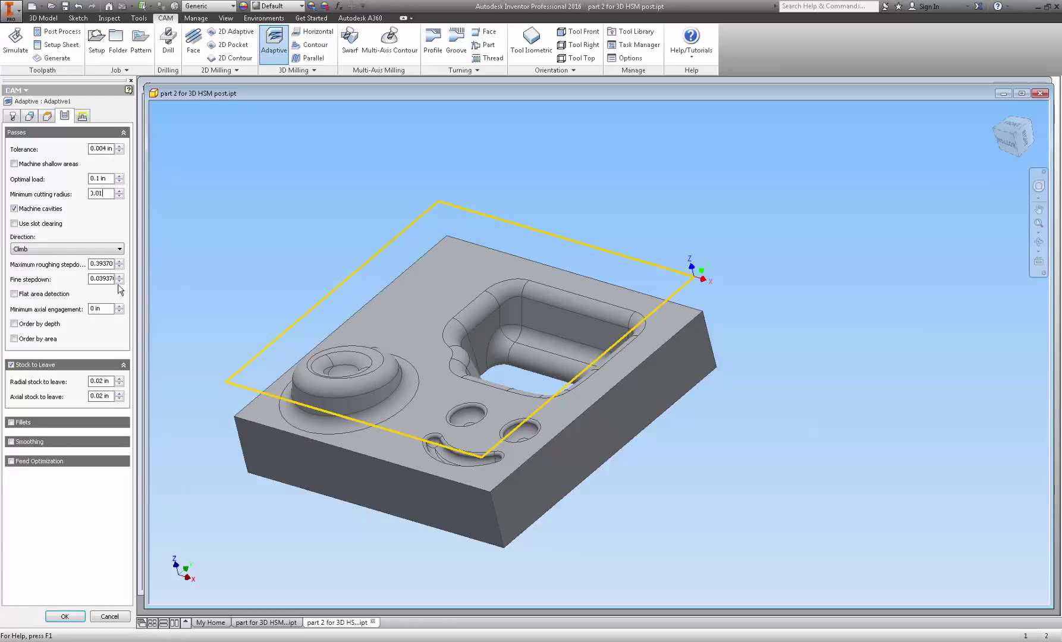
left_click_drag(96, 264, 172, 278)
type("5")
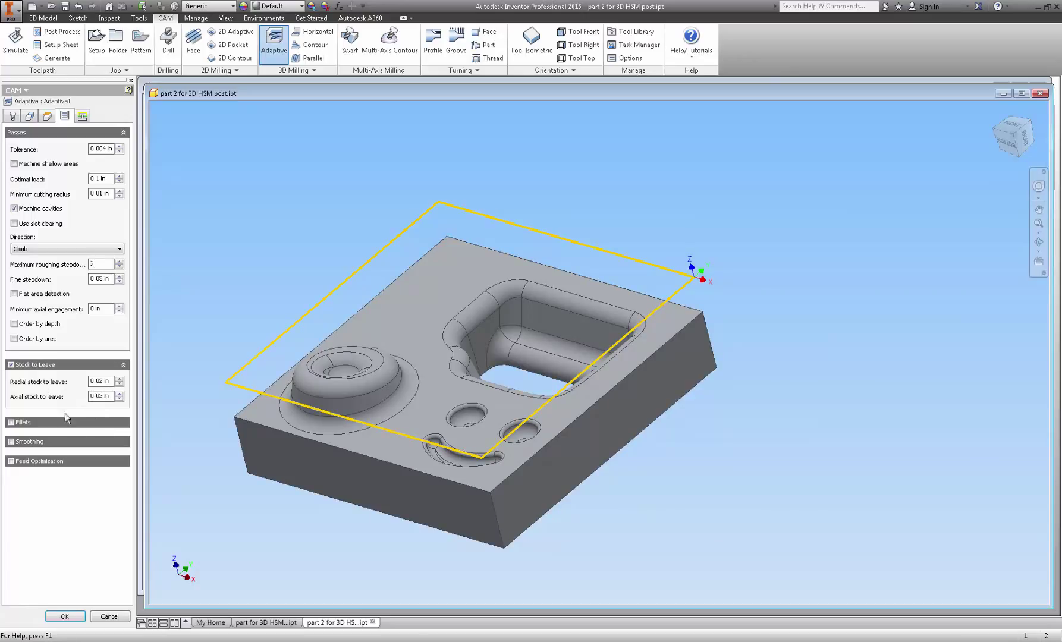
left_click(82, 116)
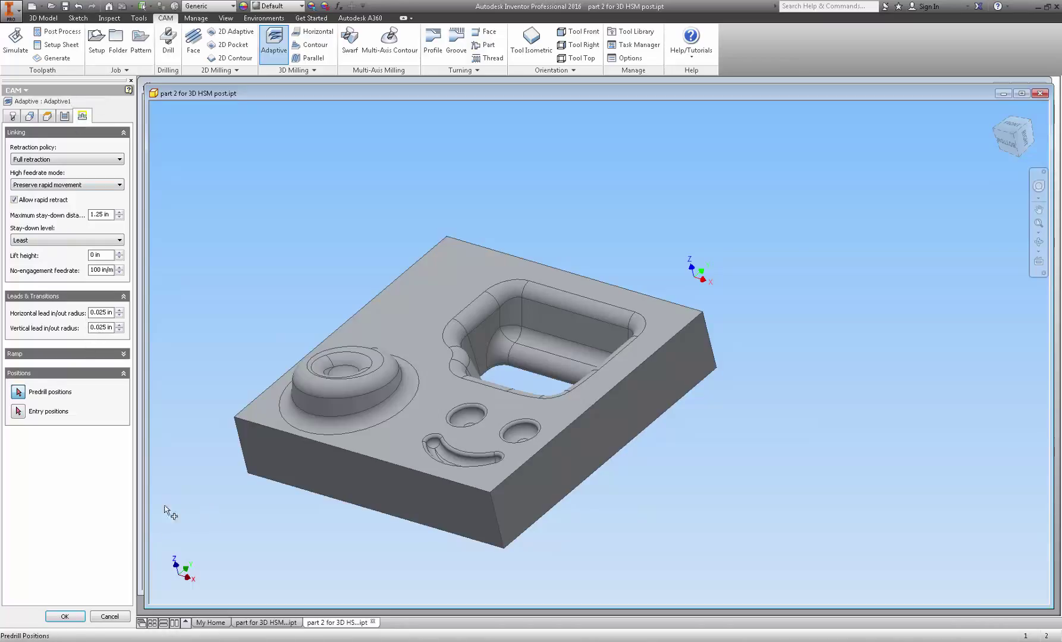
left_click(65, 616)
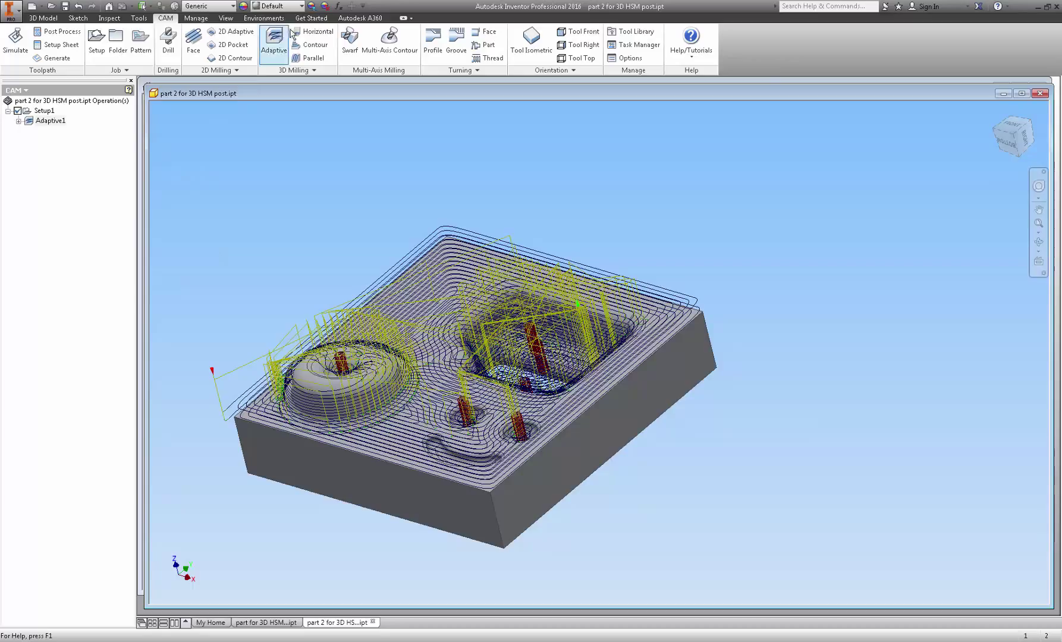
Start a 3D Horizontal operation and set its bottom height by selection to the block's large flat top face.
left_click(311, 33)
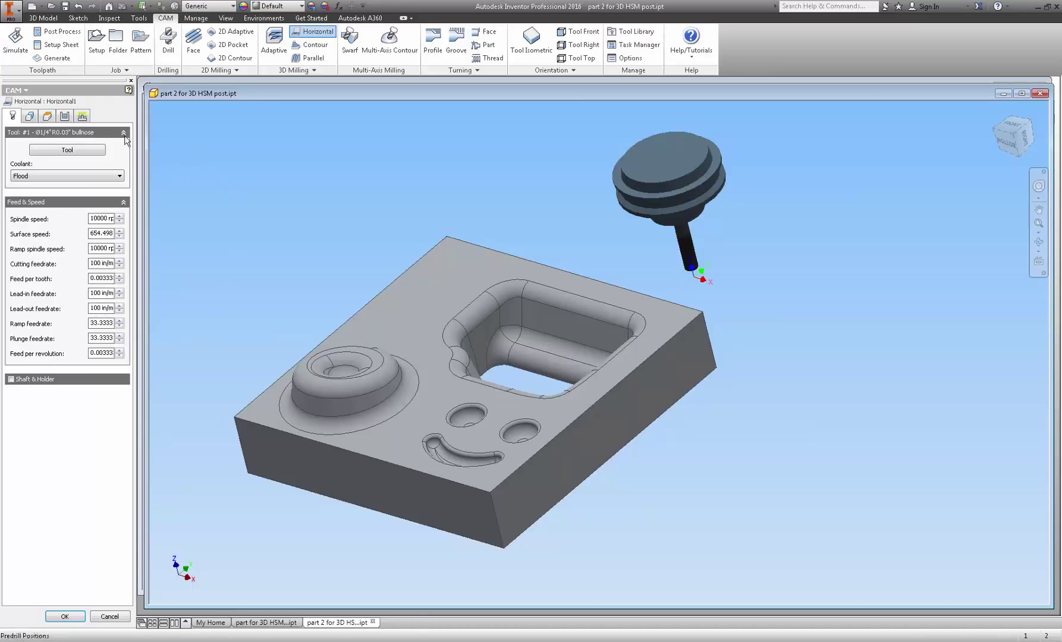
left_click(29, 116)
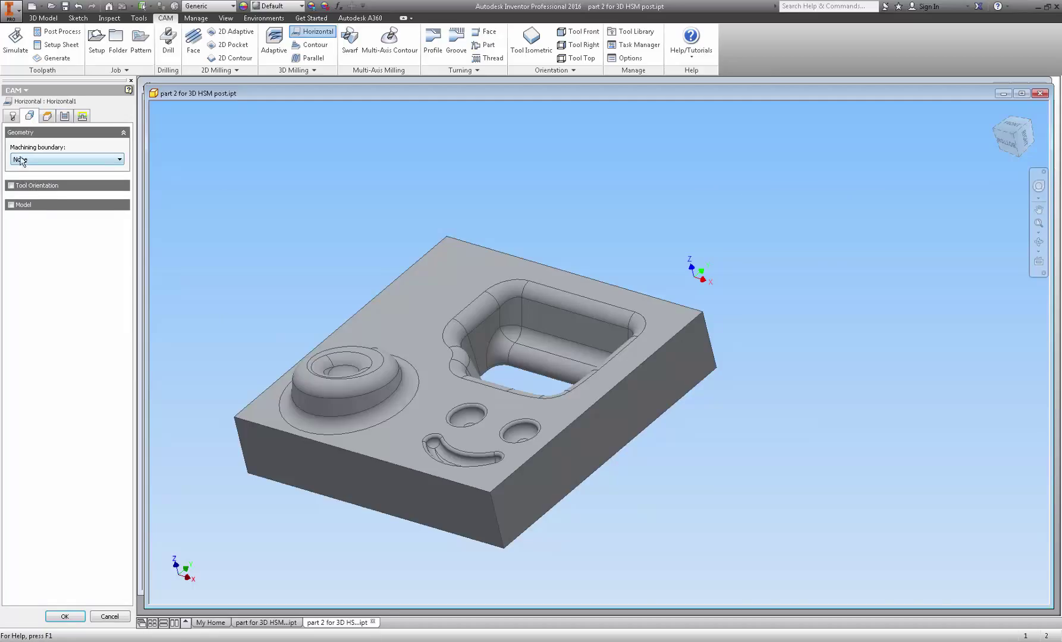
left_click(47, 117)
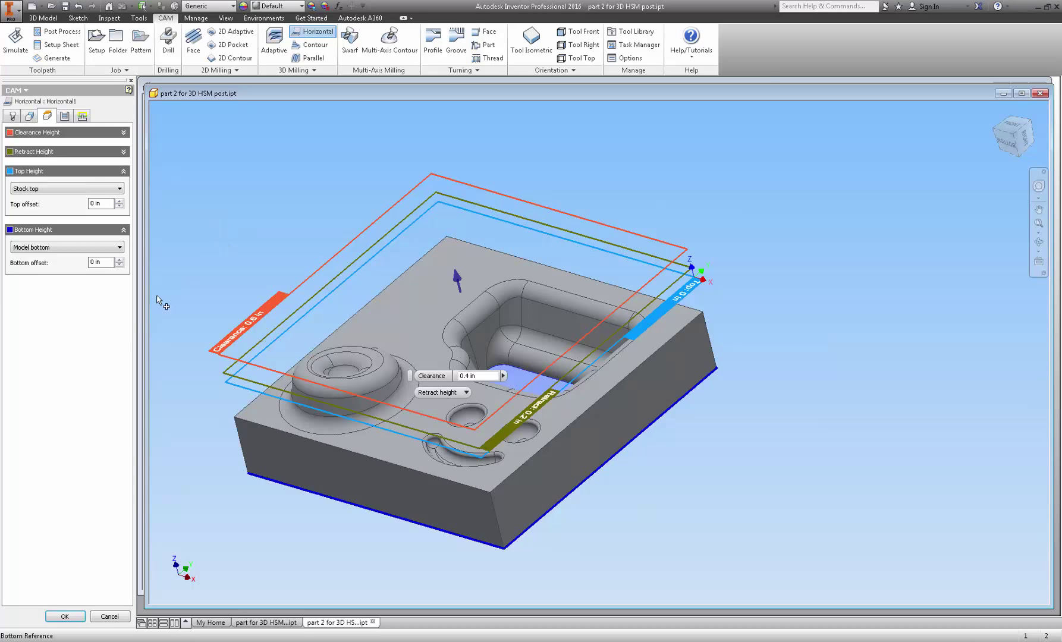
left_click(121, 248)
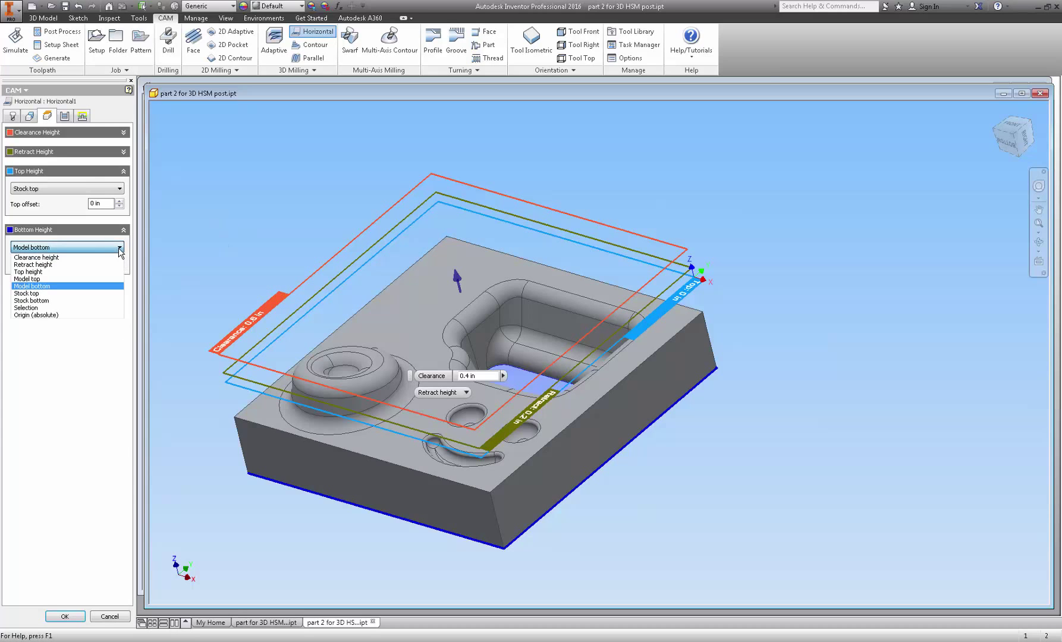
left_click(32, 307)
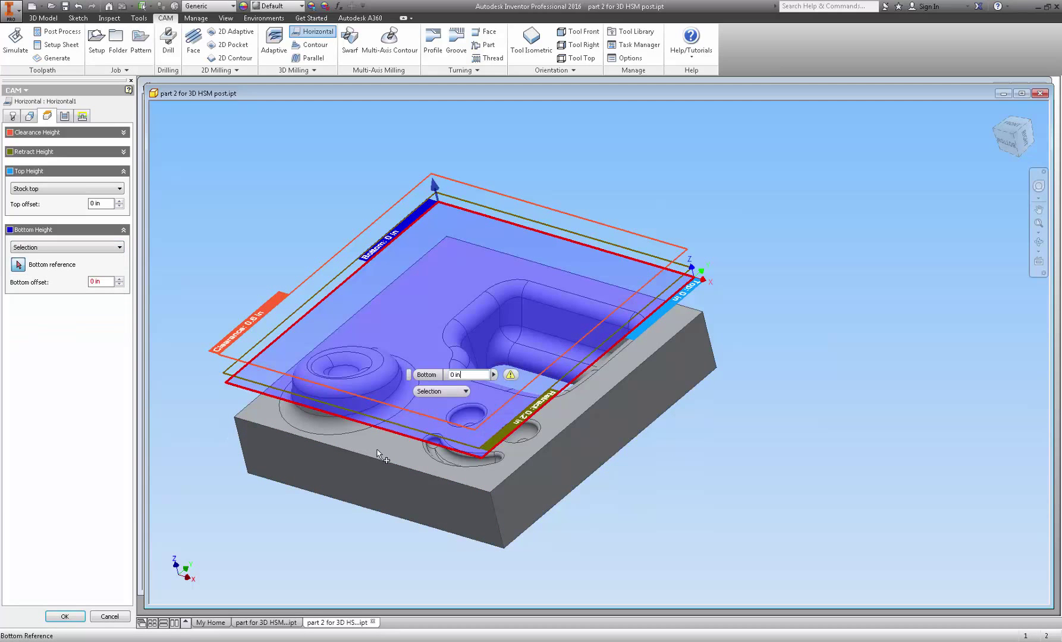
left_click(421, 473)
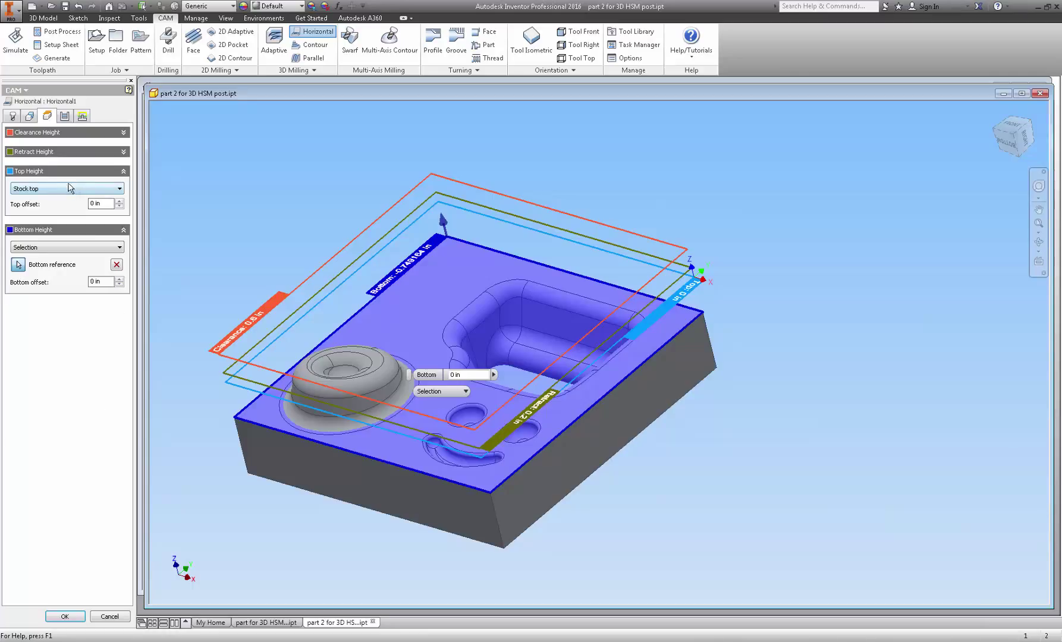
Enable manual stepover for the Horizontal operation with 0.15 in maximum stepover, set tolerance to 0.0001 in, and generate the toolpath.
left_click(64, 117)
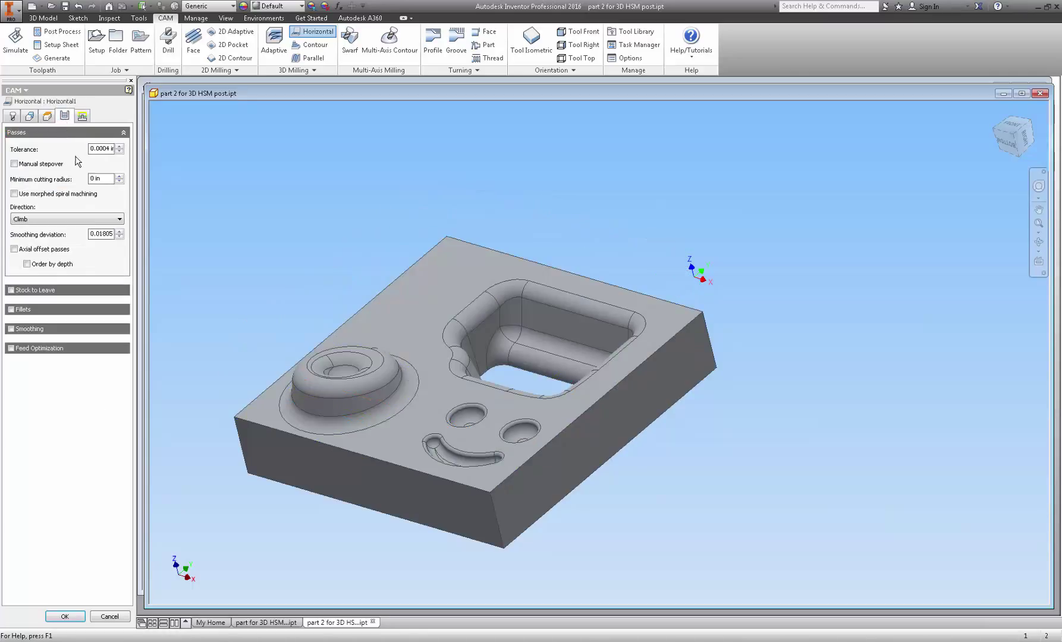
left_click(15, 164)
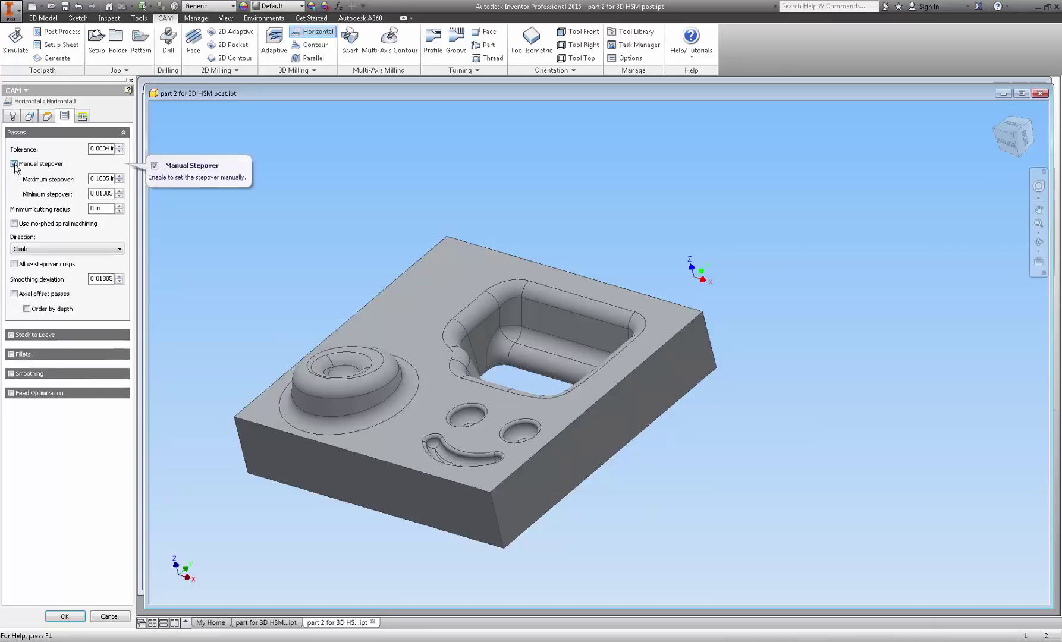
left_click(101, 179)
type(".15")
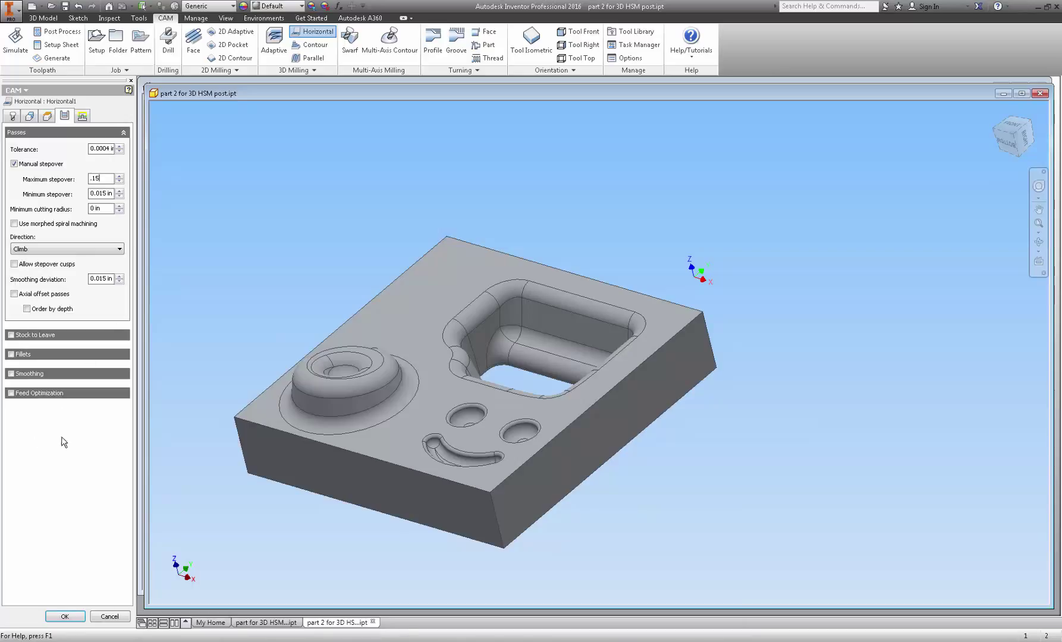
left_click(107, 149)
type(".0001")
left_click(67, 618)
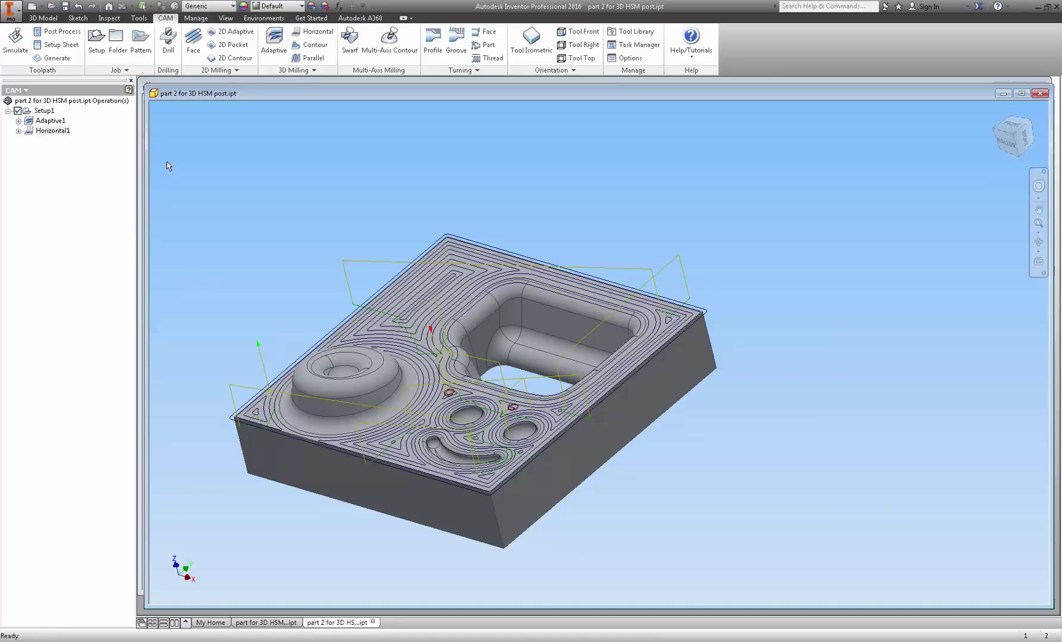
Start a 3D Scallop operation and create a 0.25 in ball mill with 0.75 in flute length and 1.5 in shoulder length.
left_click(315, 70)
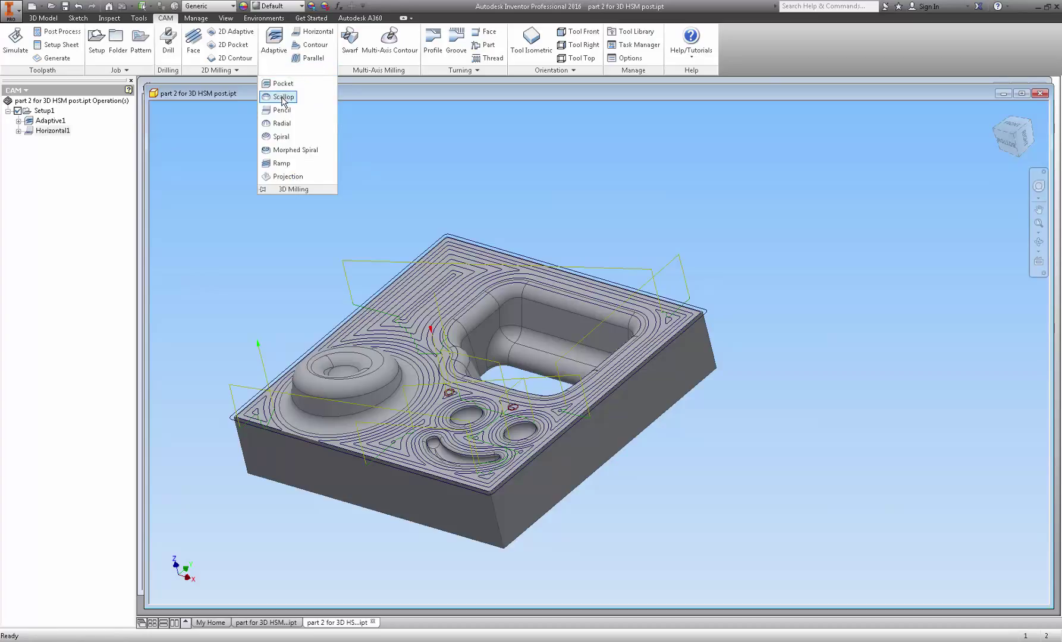
left_click(284, 97)
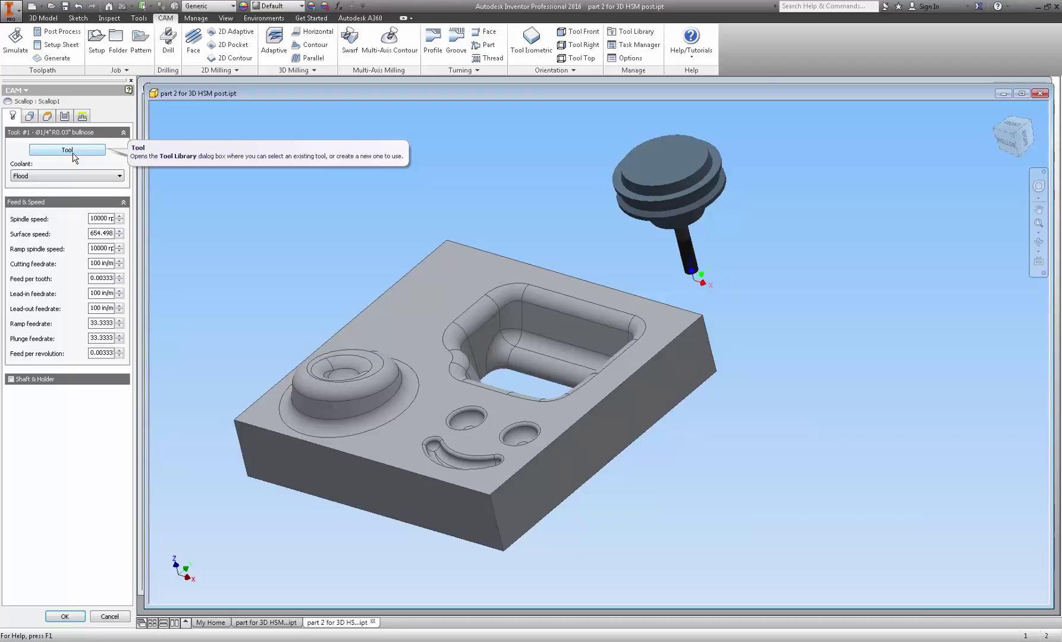
left_click(68, 151)
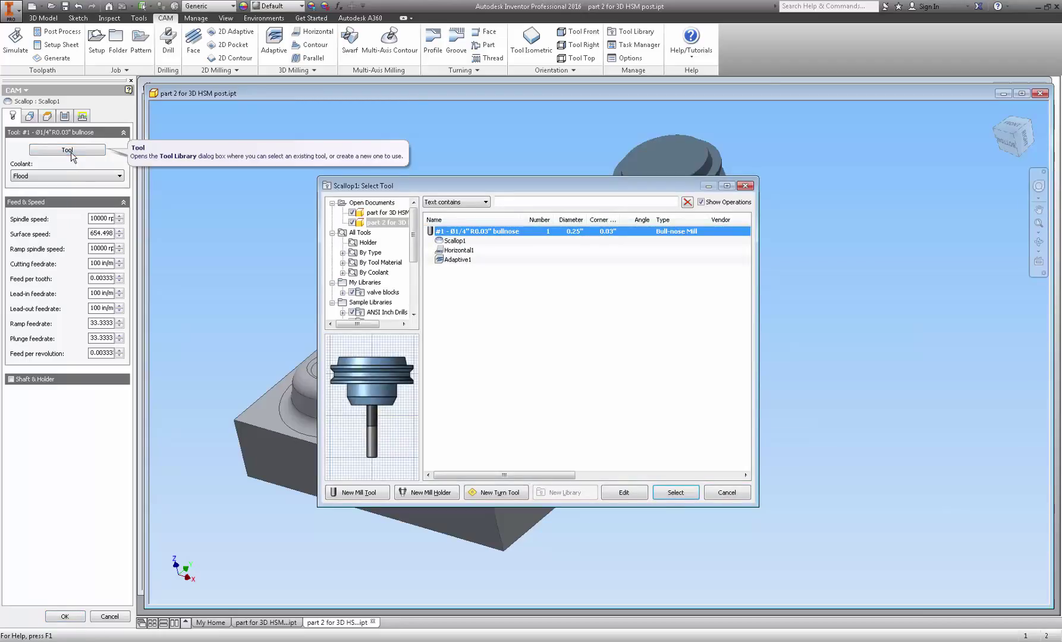
left_click(355, 492)
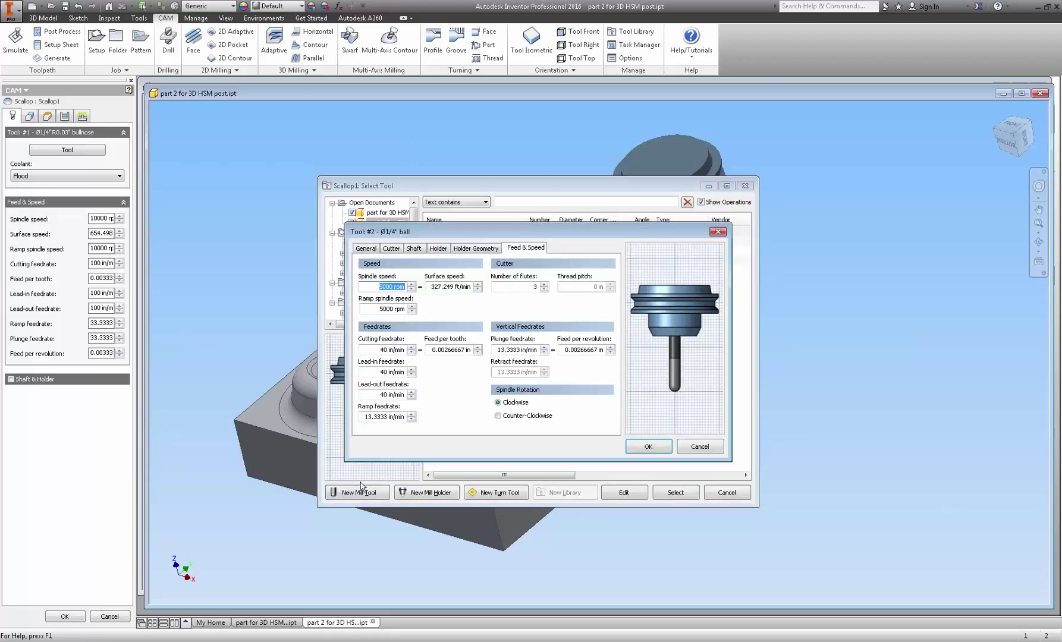
left_click(367, 249)
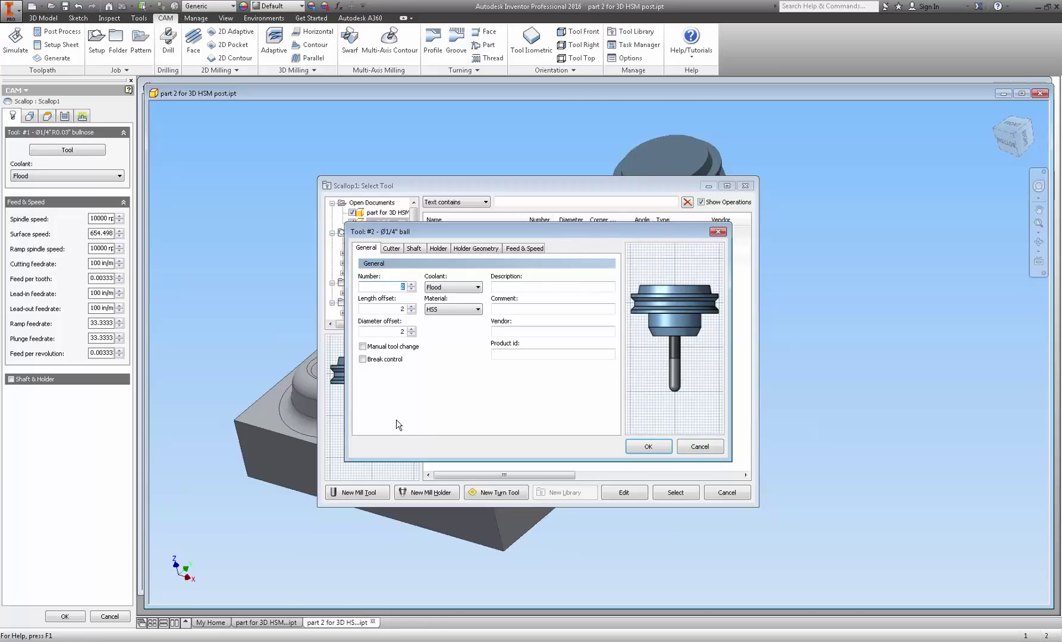
left_click(392, 248)
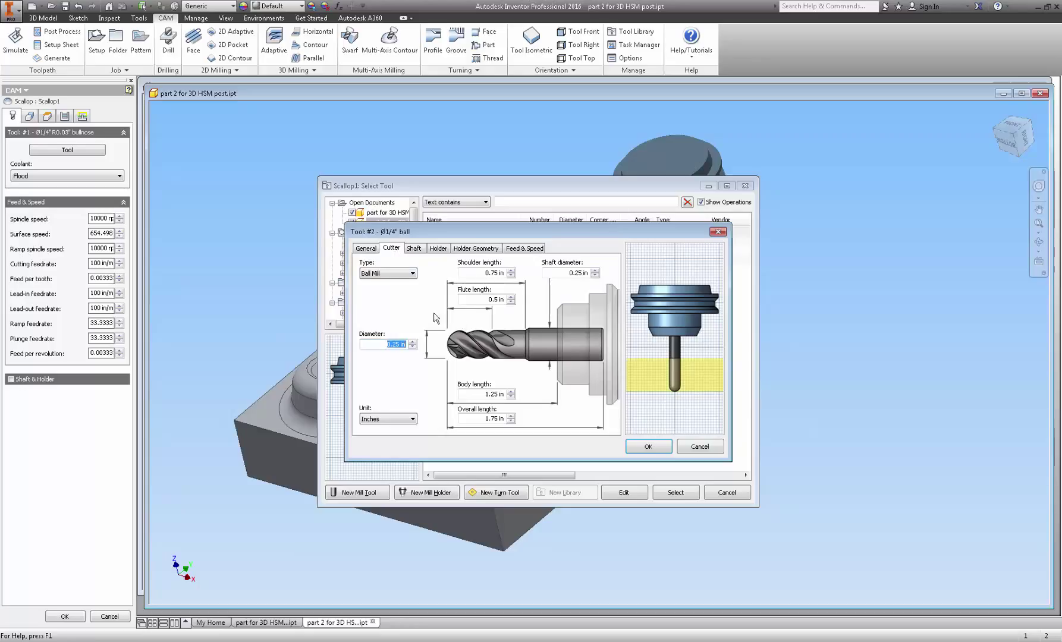
left_click(496, 302)
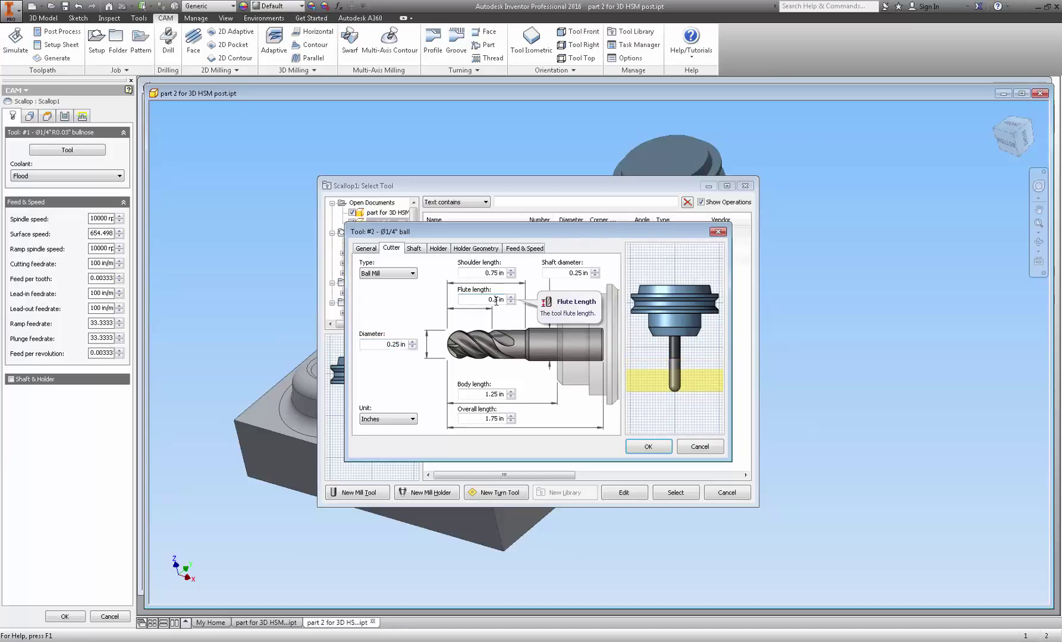
scroll(496, 302, "up", 1)
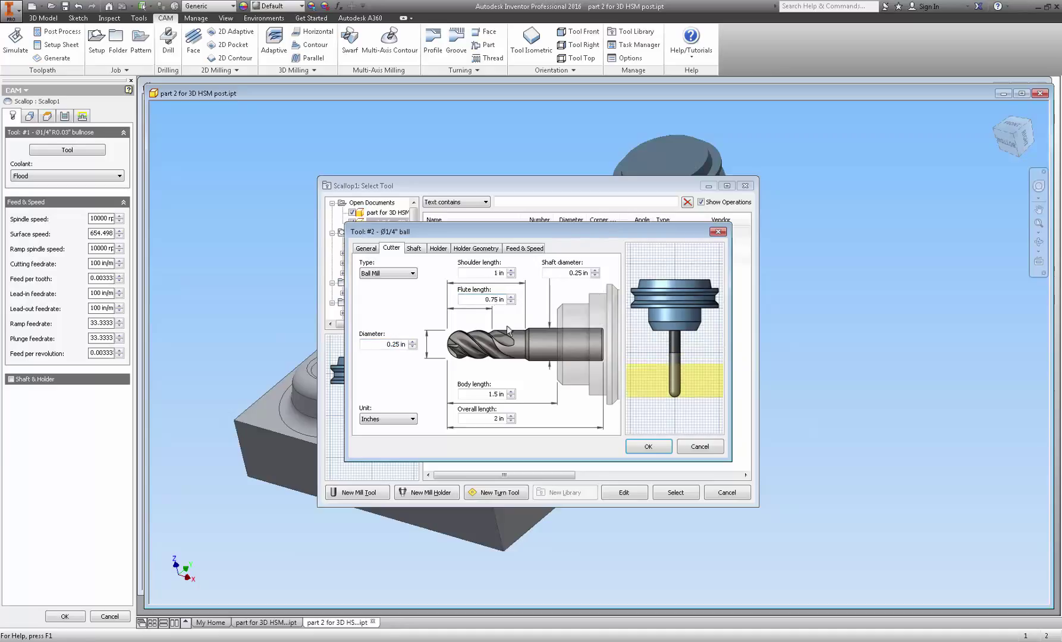
left_click(497, 274)
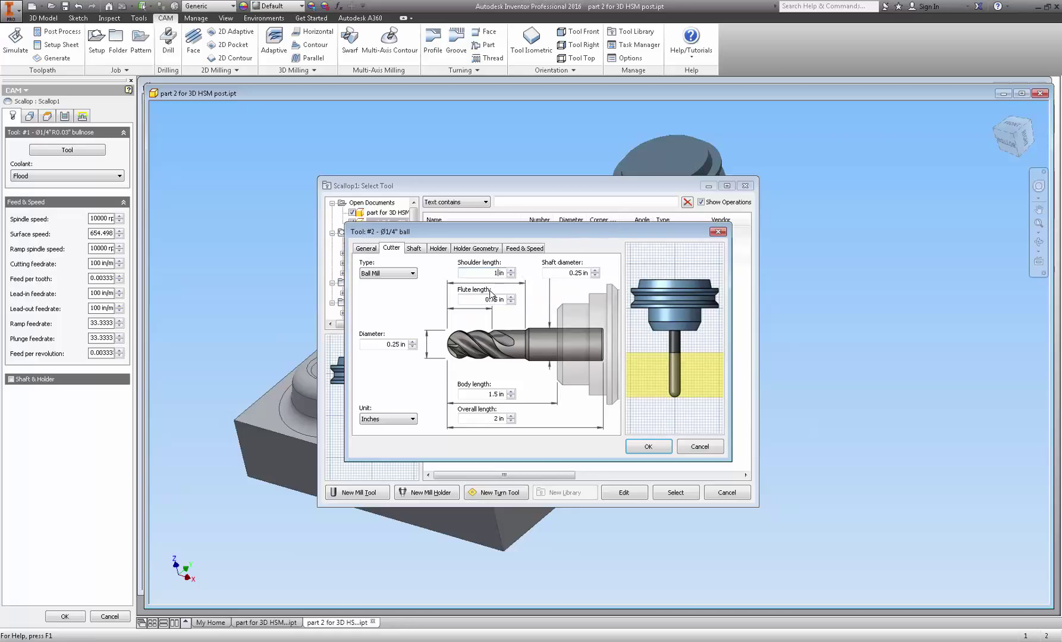
type(".5")
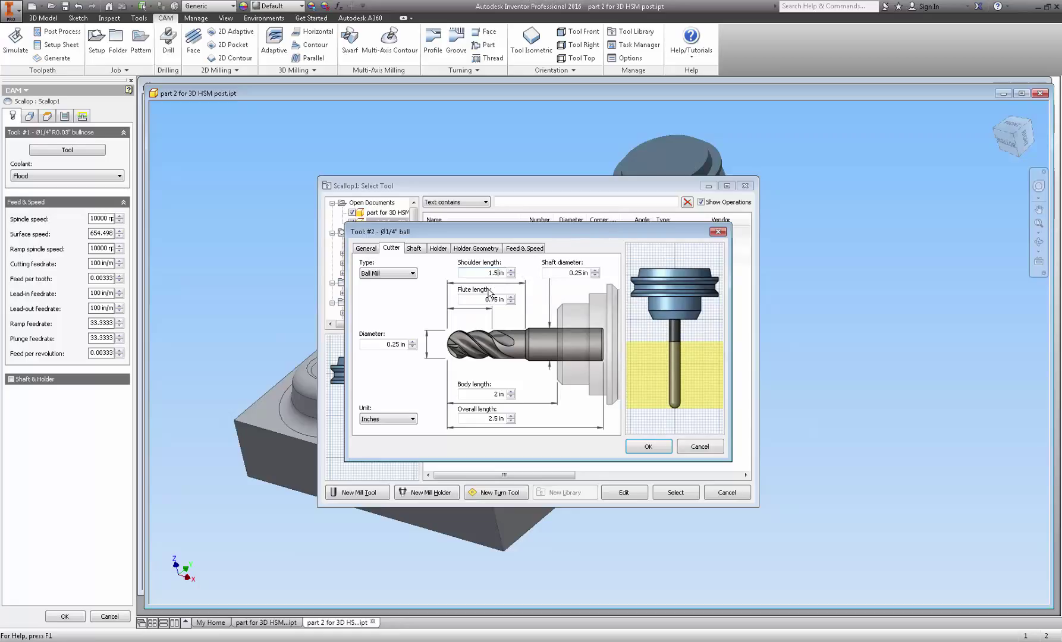
Give the ball mill 10000 rpm spindle speed, 60 in/min cutting feedrate and 4 flutes, and select it for the Scallop operation.
left_click(525, 248)
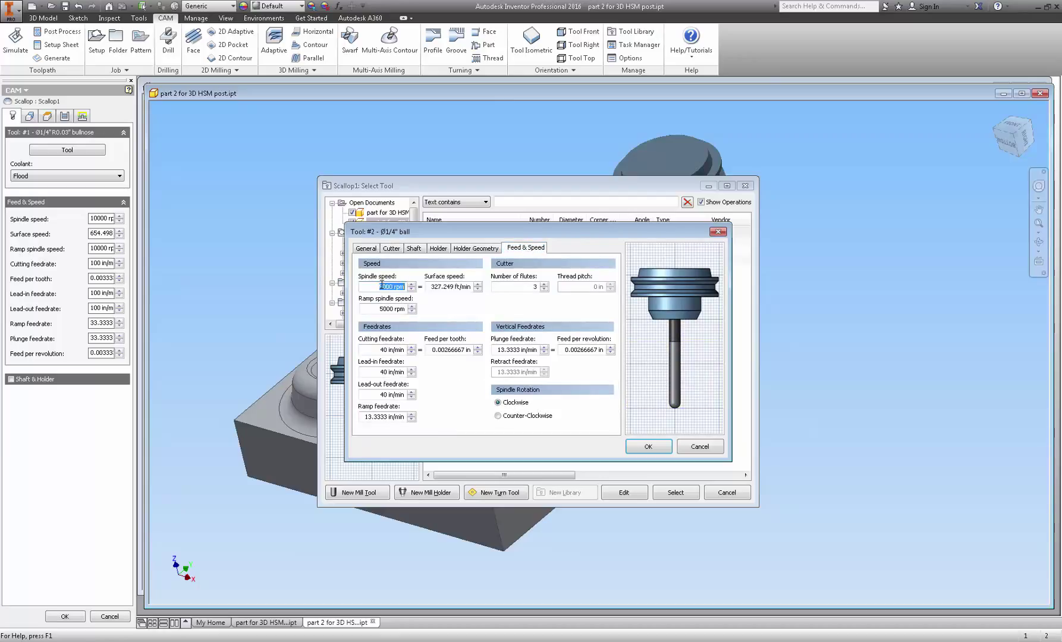
type("10000")
left_click(384, 350)
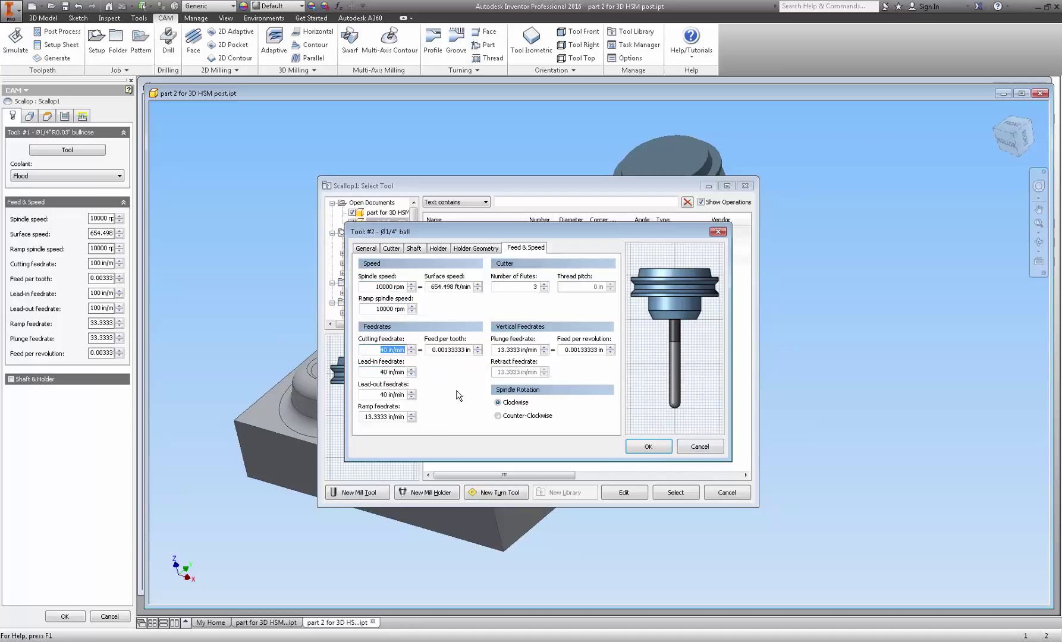
type("60")
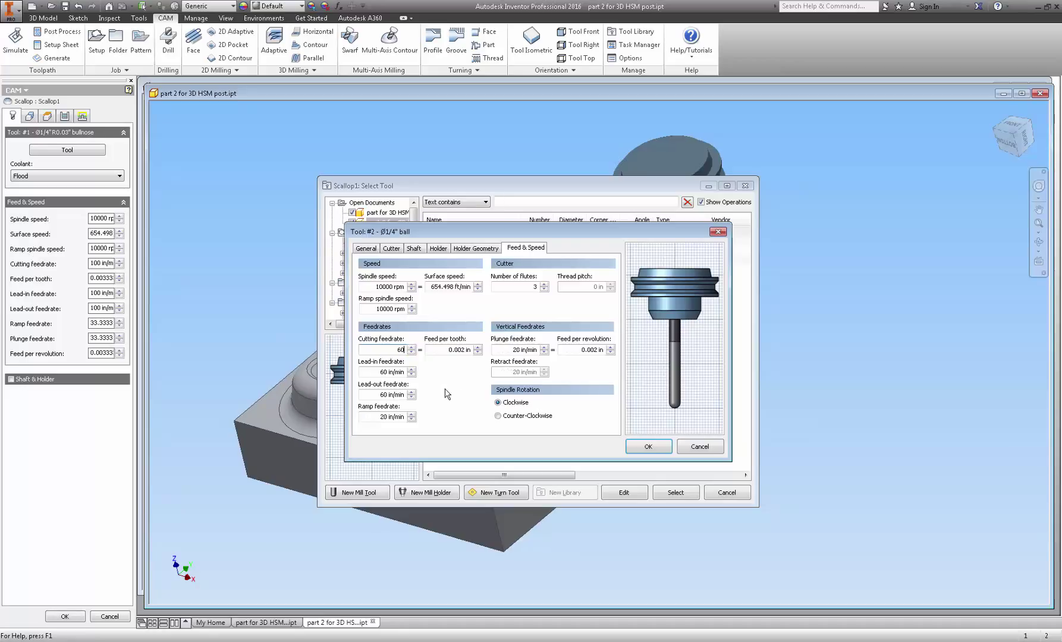
double_click(532, 287)
type("4")
left_click(648, 448)
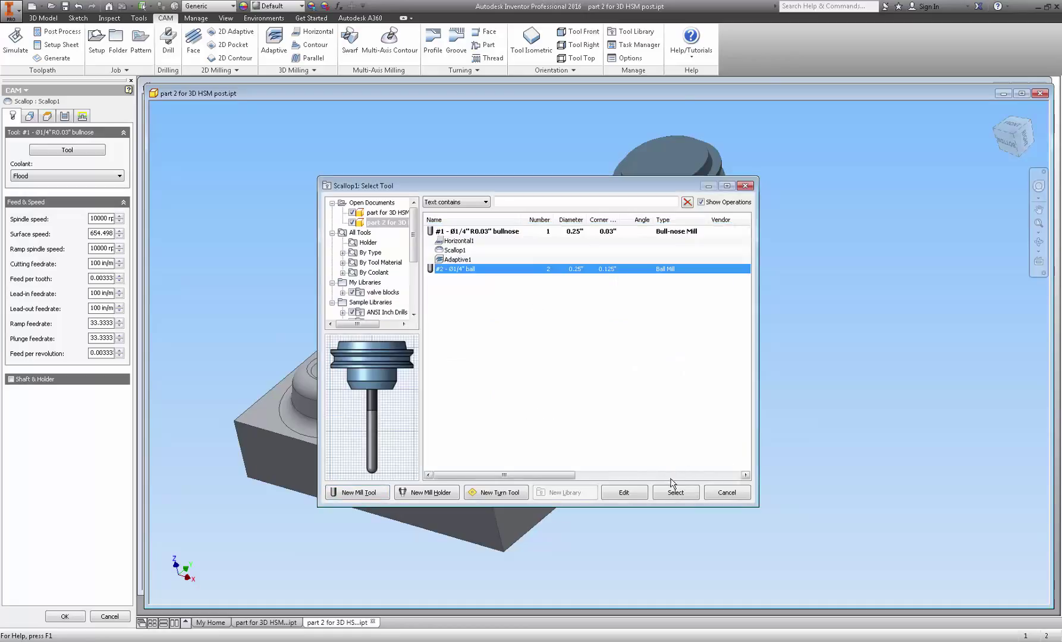
left_click(675, 492)
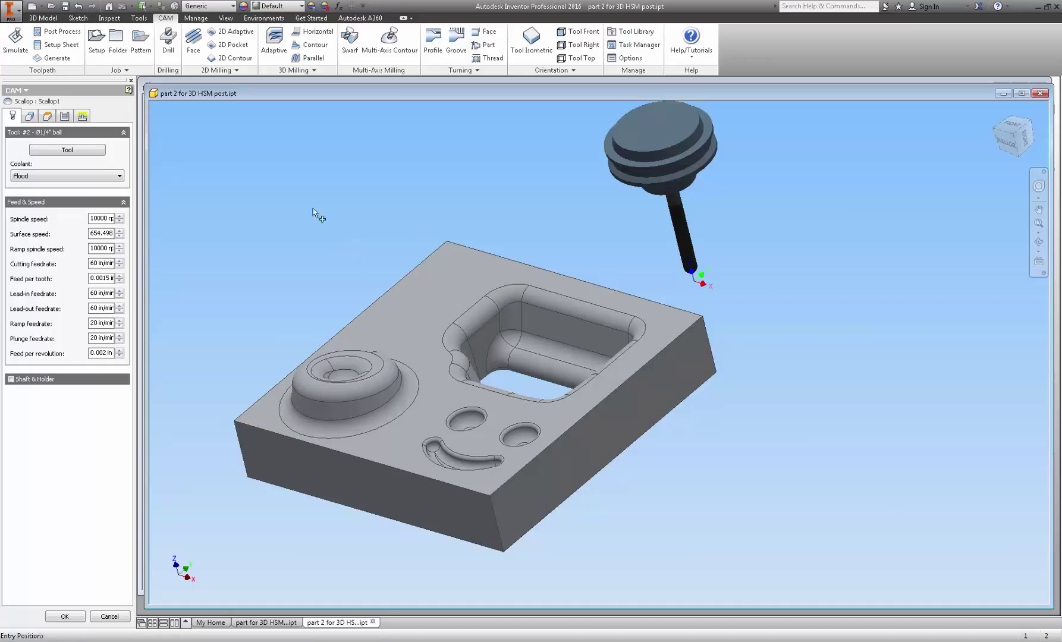
Set the Scallop machining boundary by selection to the outlines around the round boss, large pocket, both small round recesses and curved slot.
left_click(33, 117)
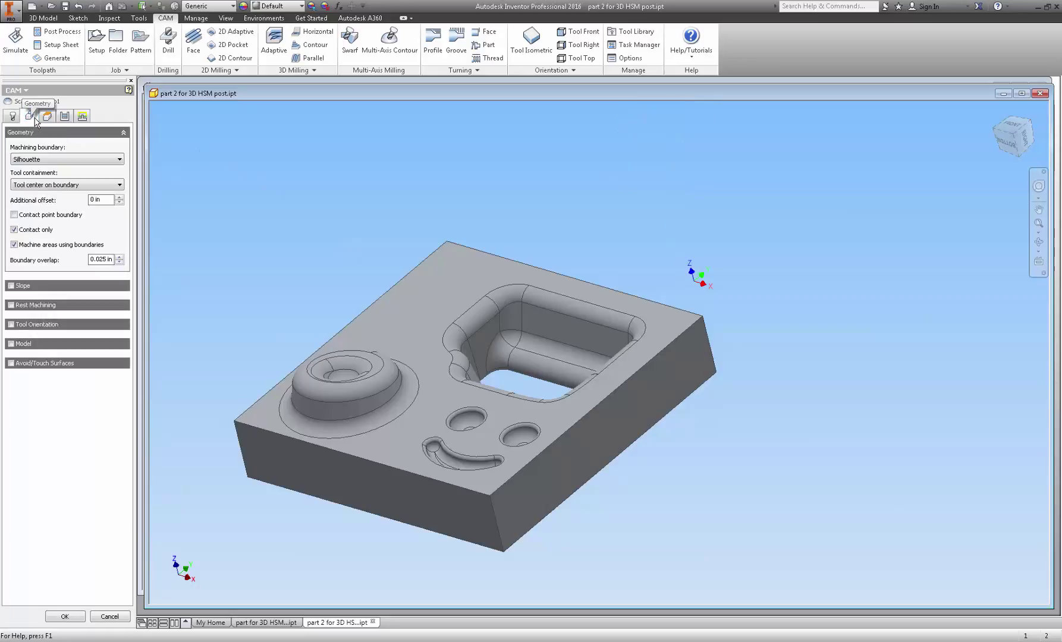
left_click(120, 159)
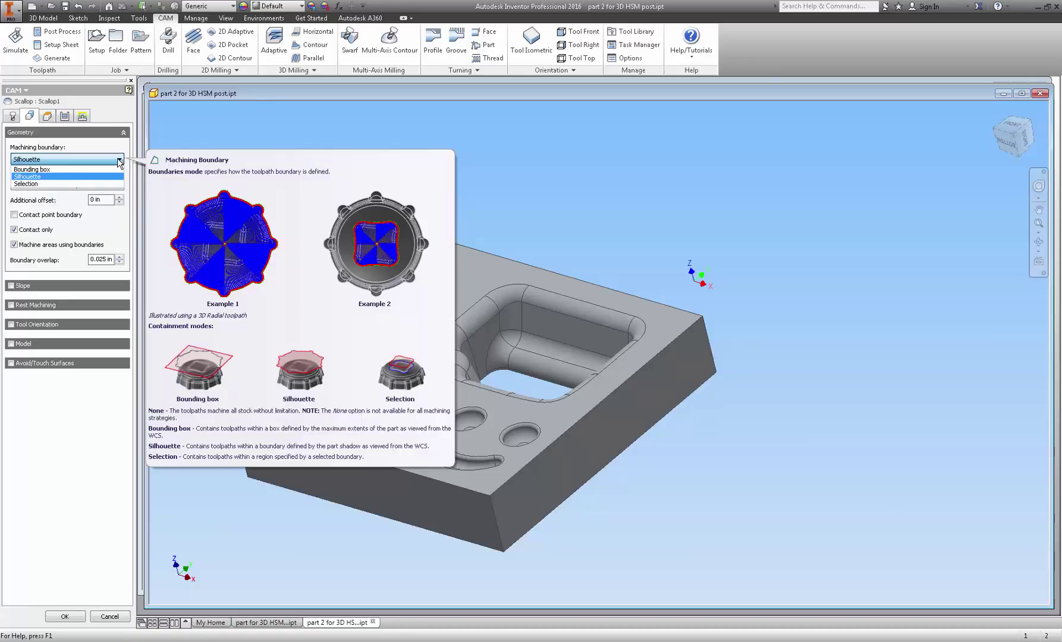
left_click(115, 184)
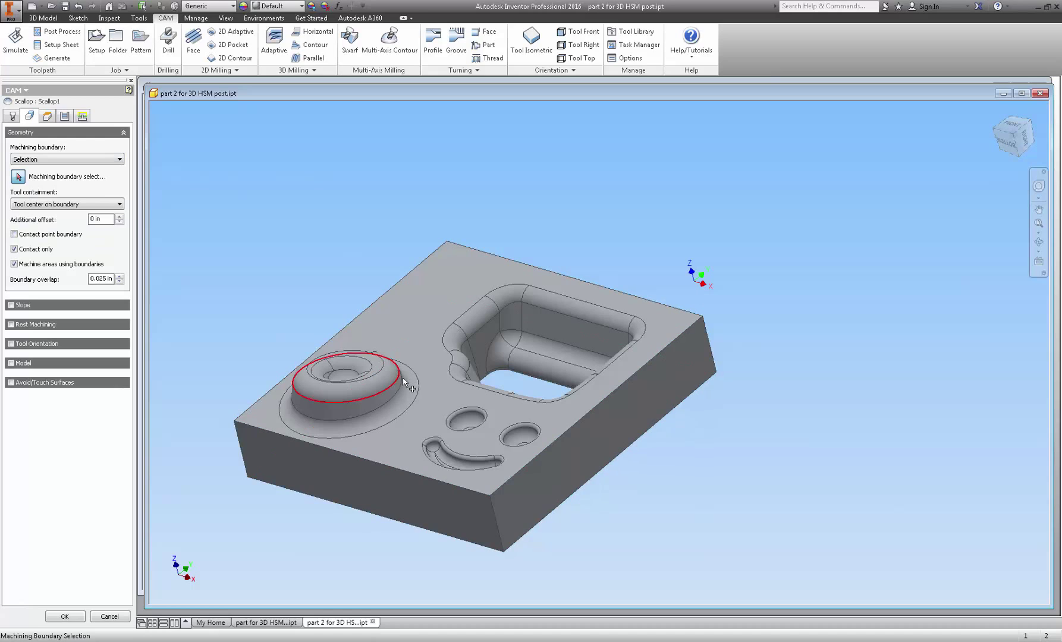
left_click(415, 404)
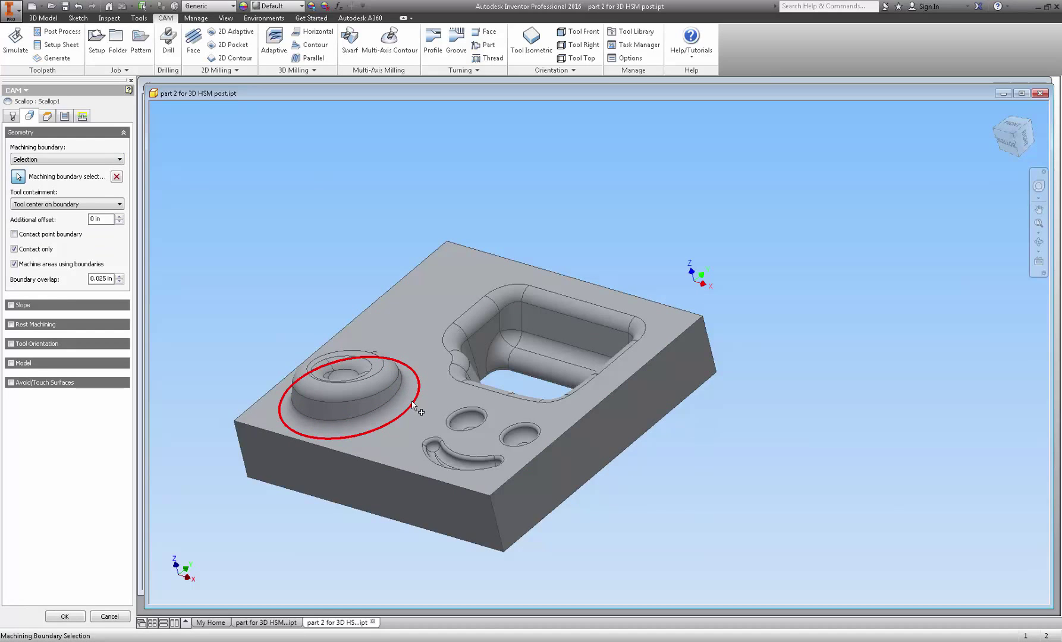
left_click(453, 382)
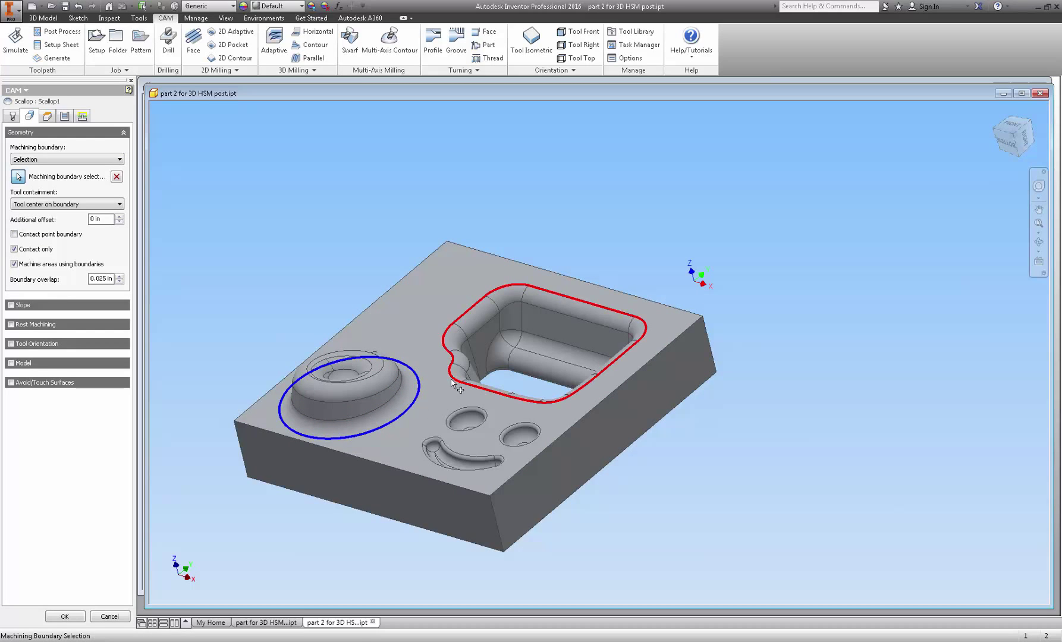
left_click(452, 412)
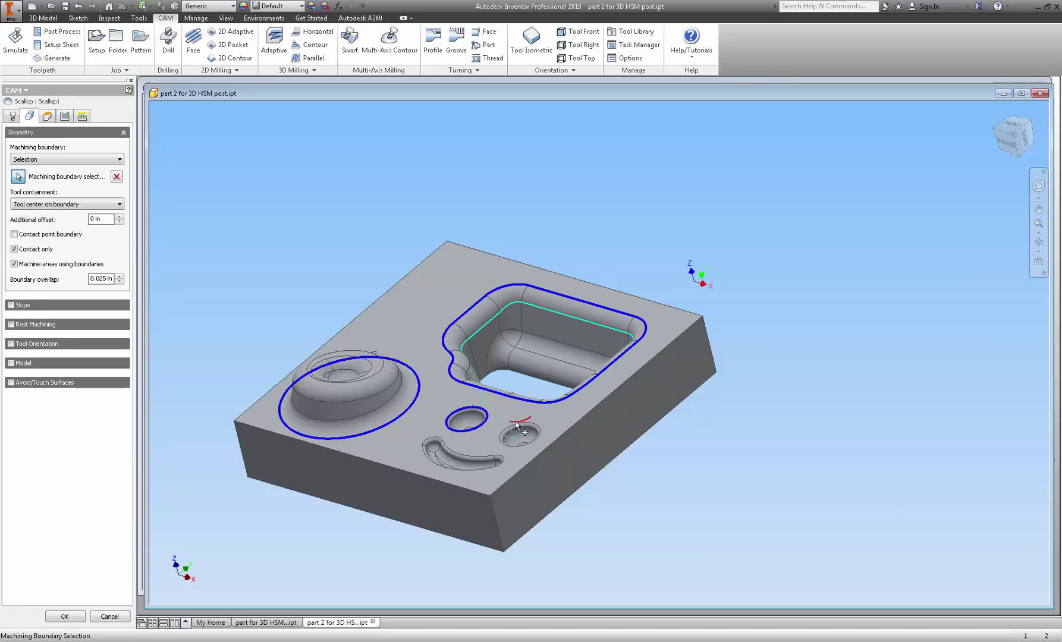
left_click(502, 439)
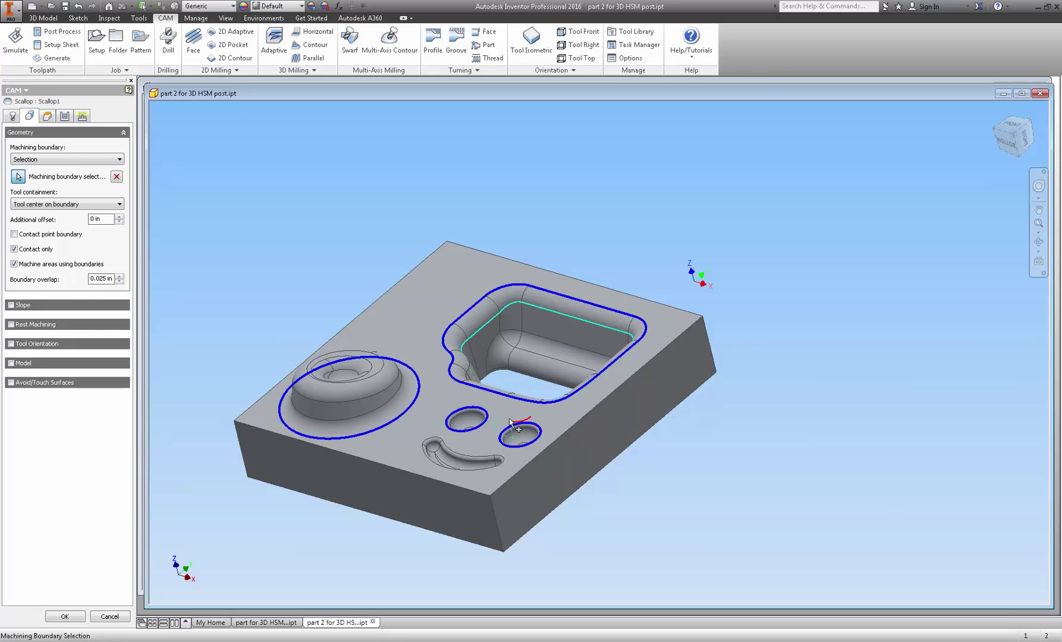
left_click(465, 452)
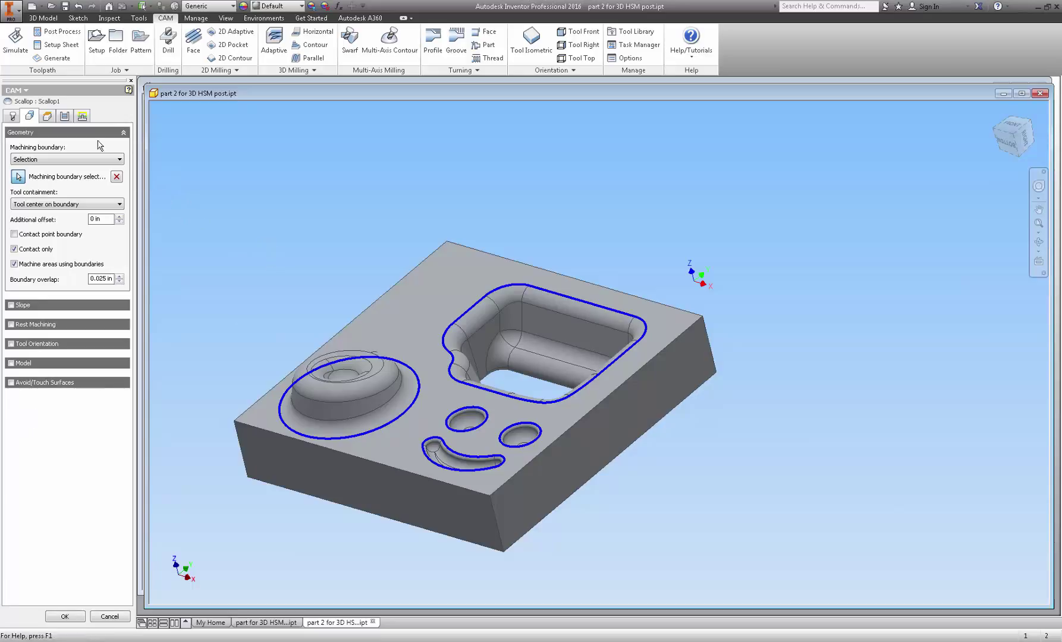
Set the Scallop operation's bottom offset to -0.13 in from the model bottom.
left_click(48, 117)
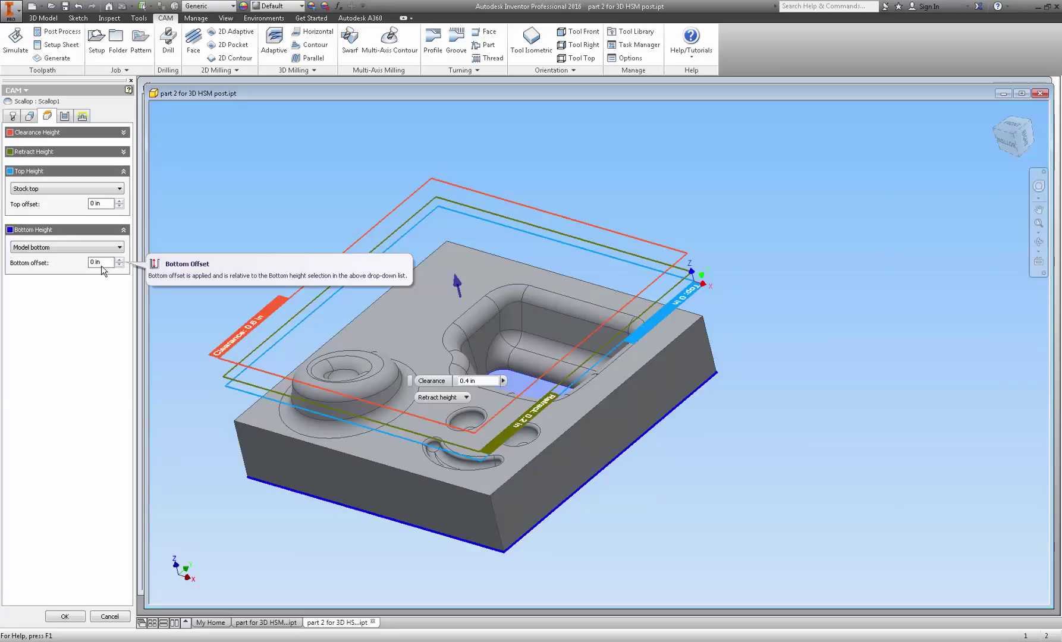
left_click(99, 263)
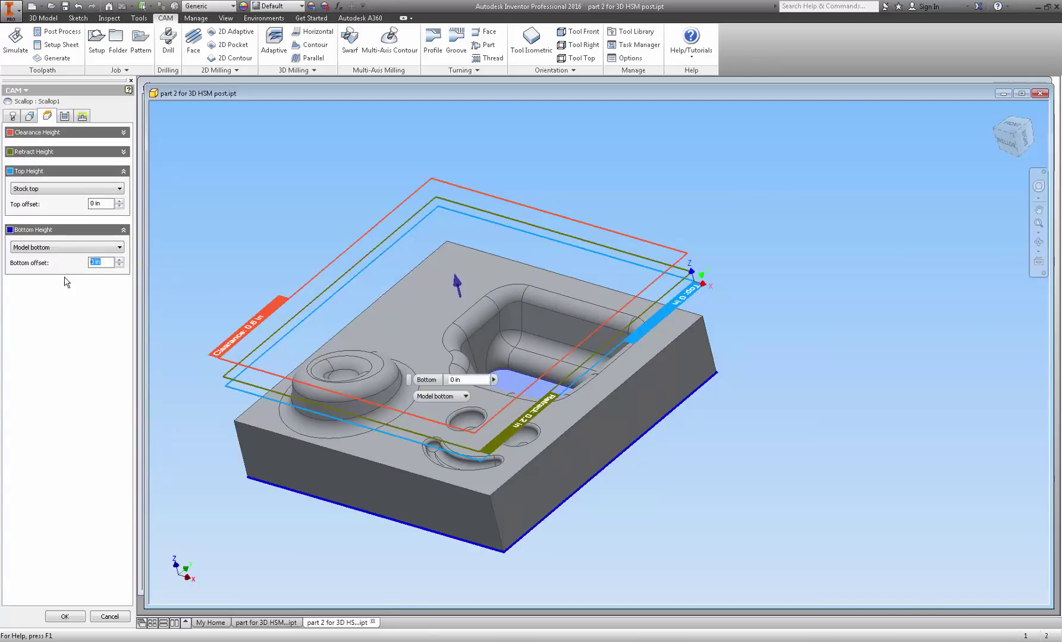
type("-.13")
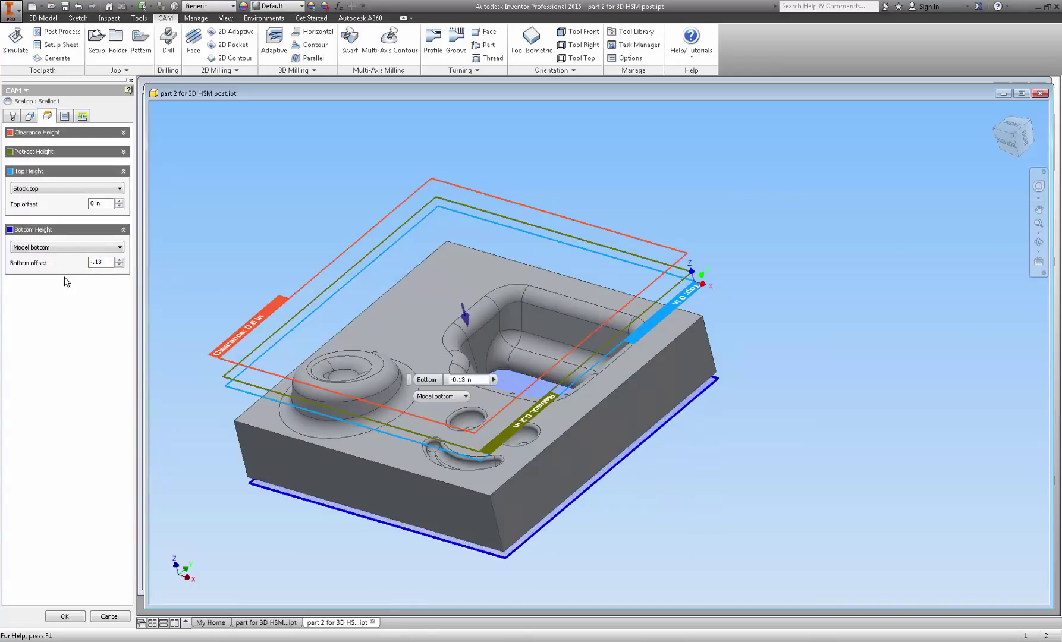
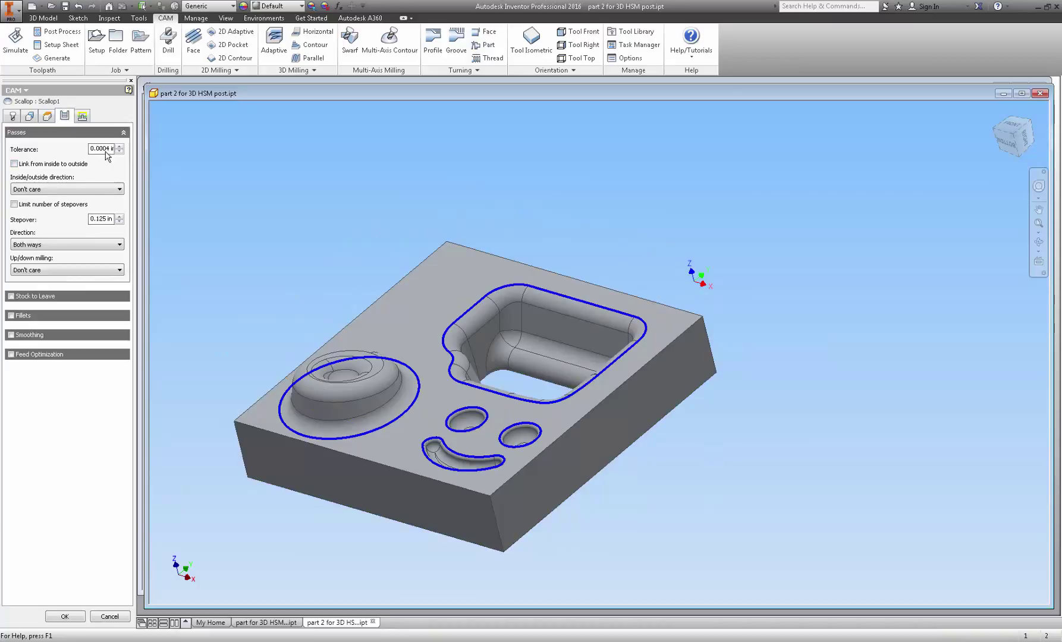
Set the Scallop tolerance to 0.0001 in and stepover to 0.005 in, and generate the toolpath.
left_click_drag(109, 149, 204, 156)
type("1")
mouse_move(98, 227)
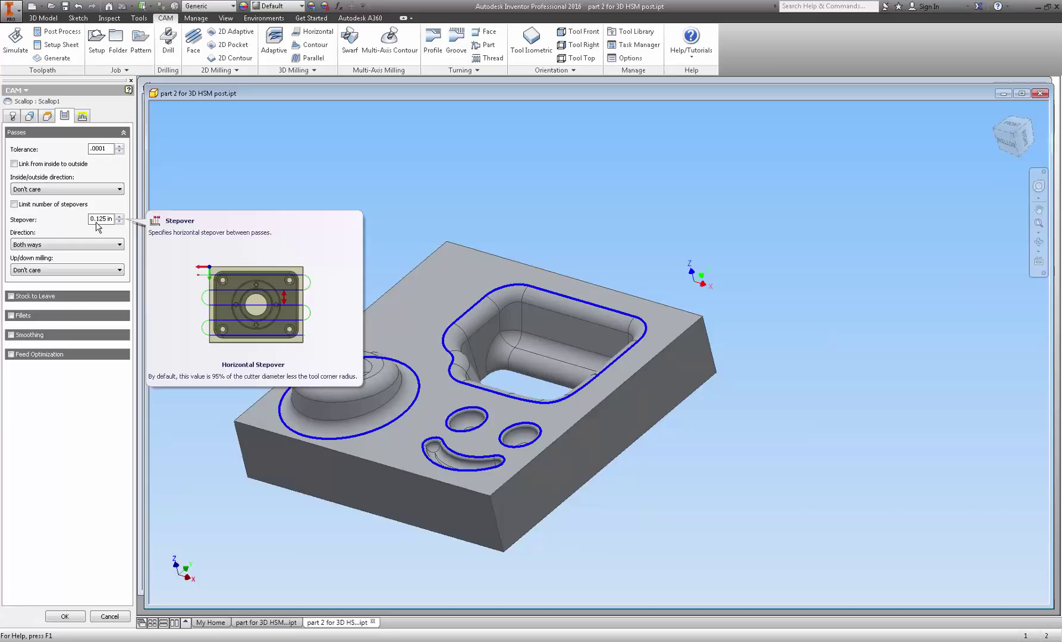
left_click(97, 222)
left_click_drag(97, 221, 114, 226)
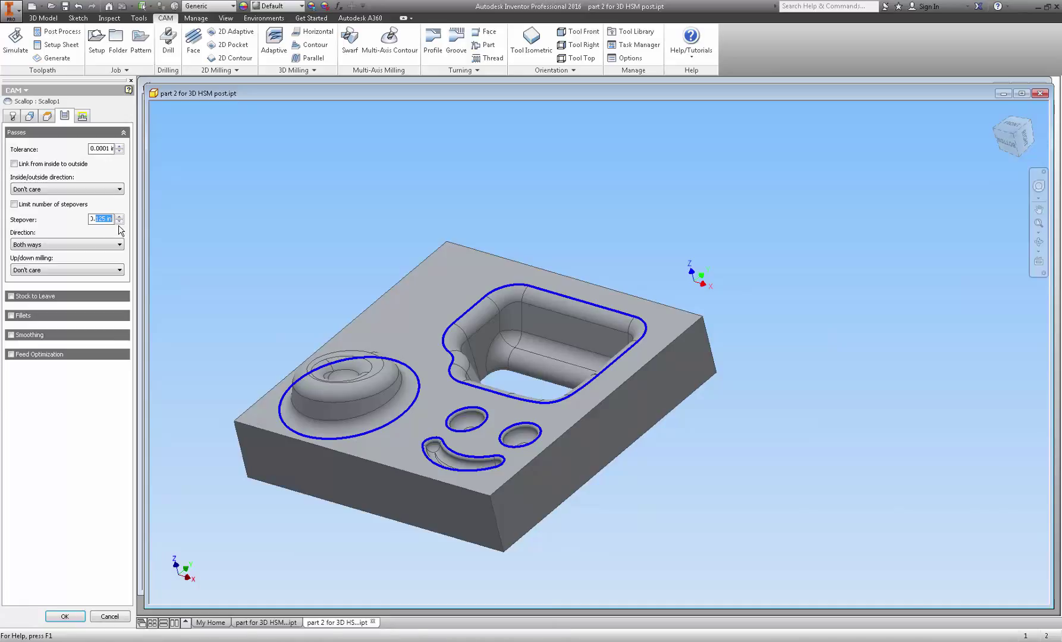
type("0.005")
left_click(84, 118)
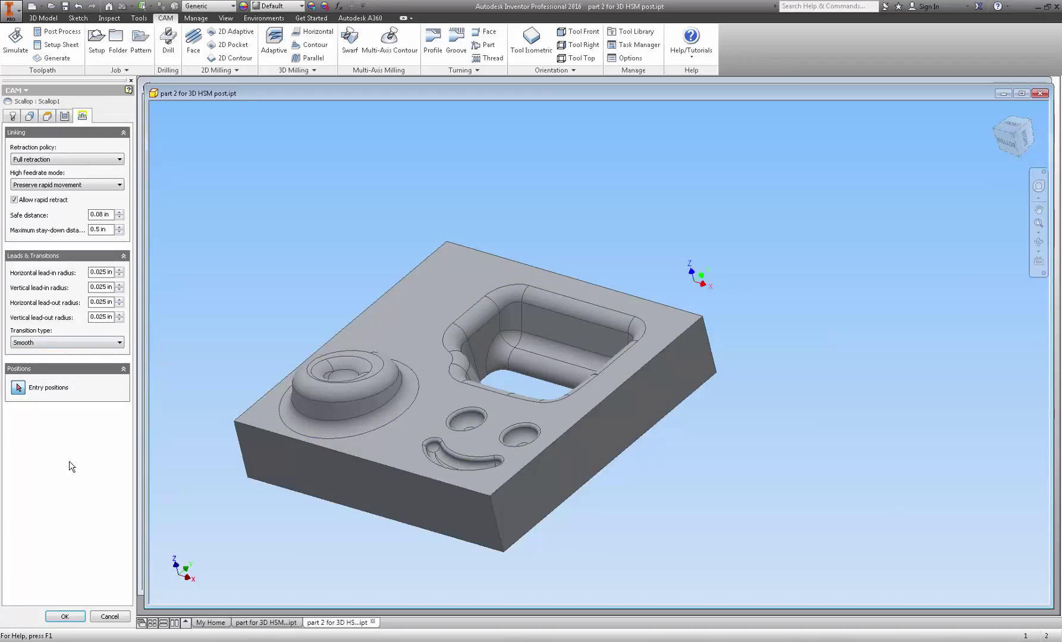
left_click(65, 117)
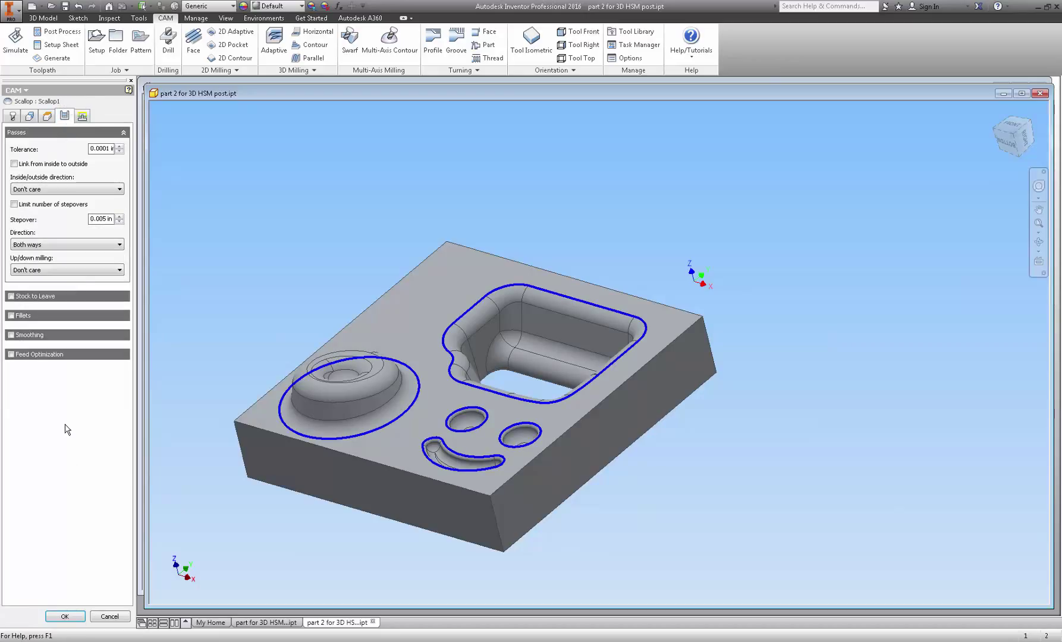
left_click(63, 617)
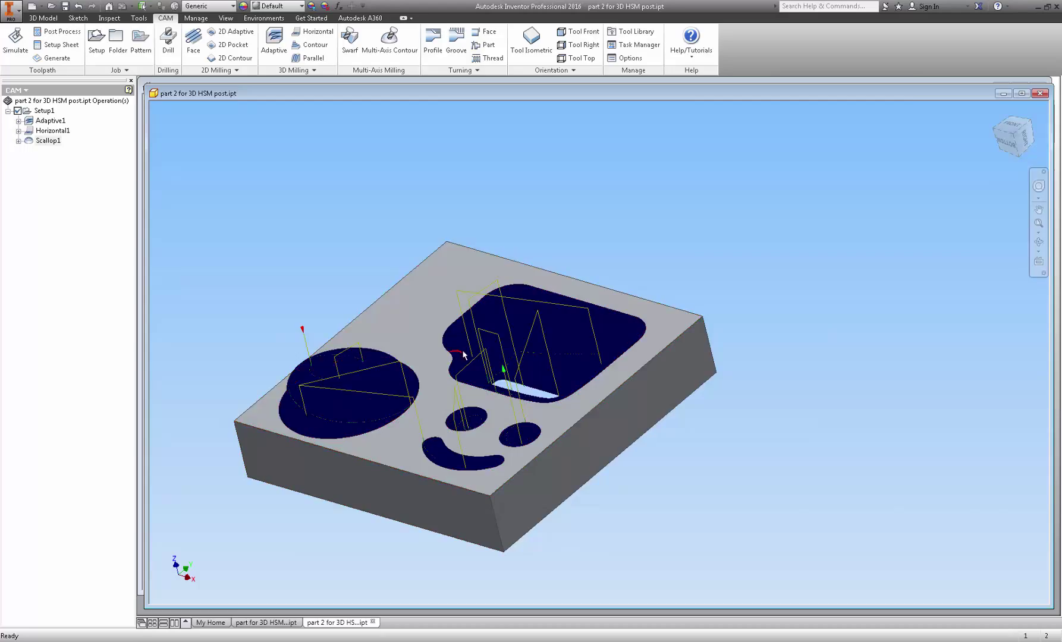
Examine the Scallop toolpath closely in the large pocket and its through opening, then view the whole block isometrically.
scroll(441, 377, "up", 10)
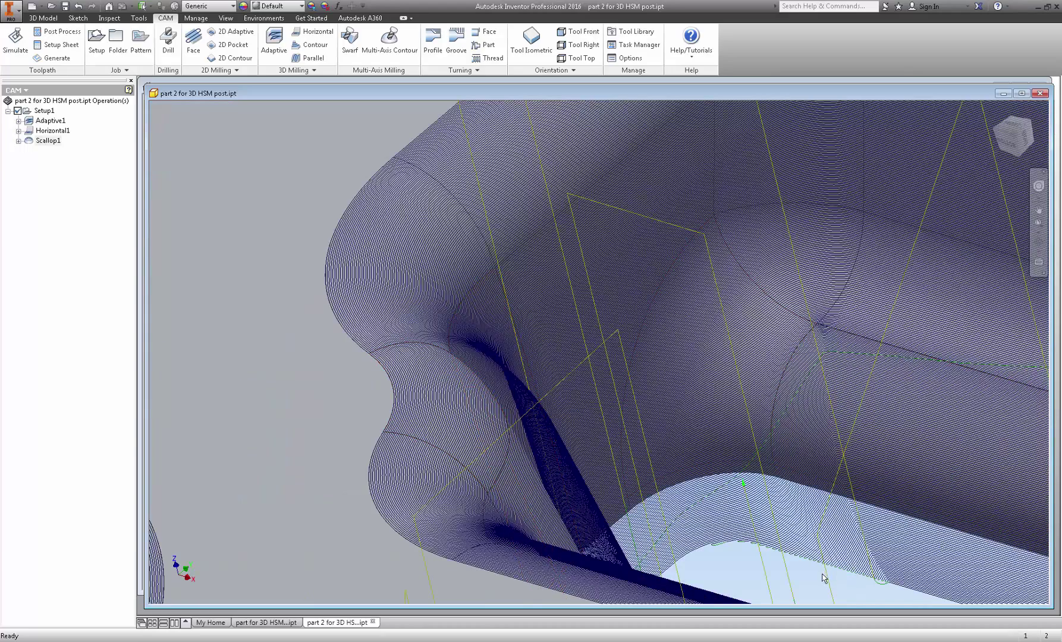
scroll(814, 574, "up", 4)
scroll(516, 308, "down", 5)
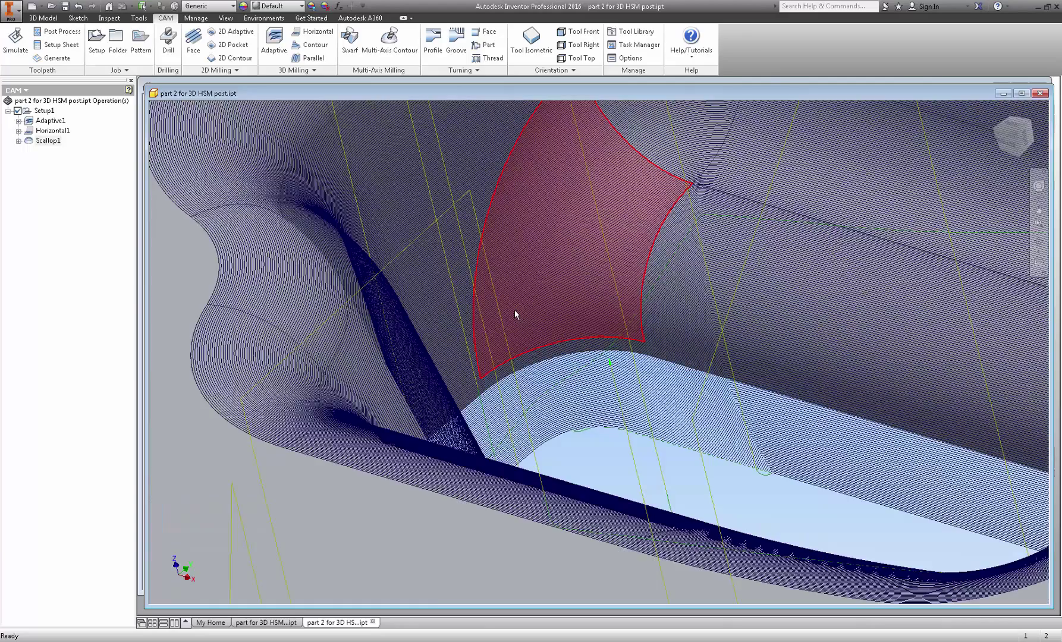
scroll(624, 400, "up", 5)
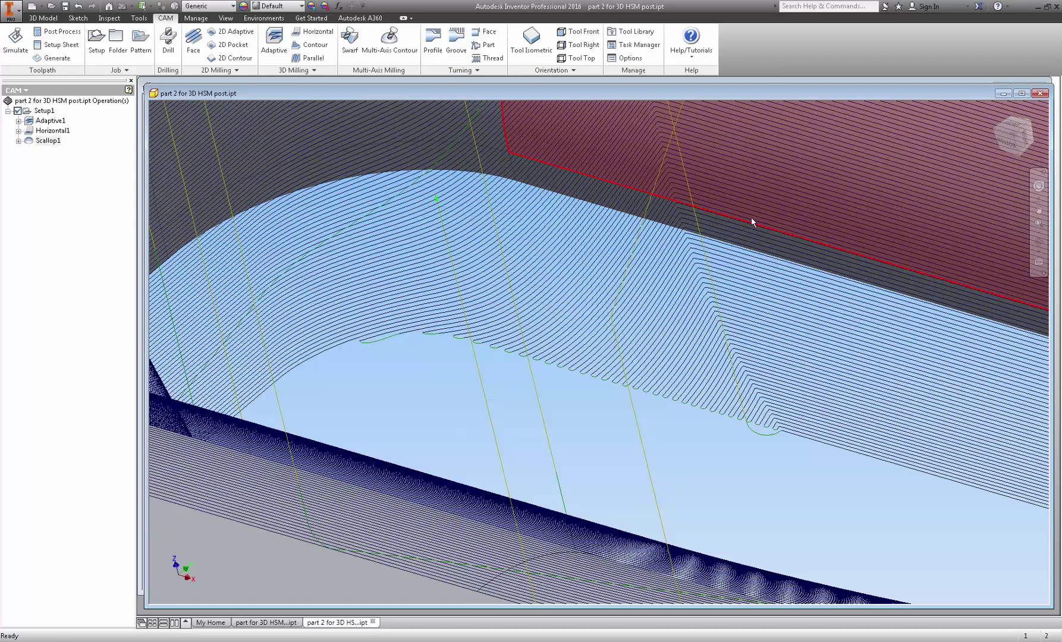
scroll(532, 379, "up", 2)
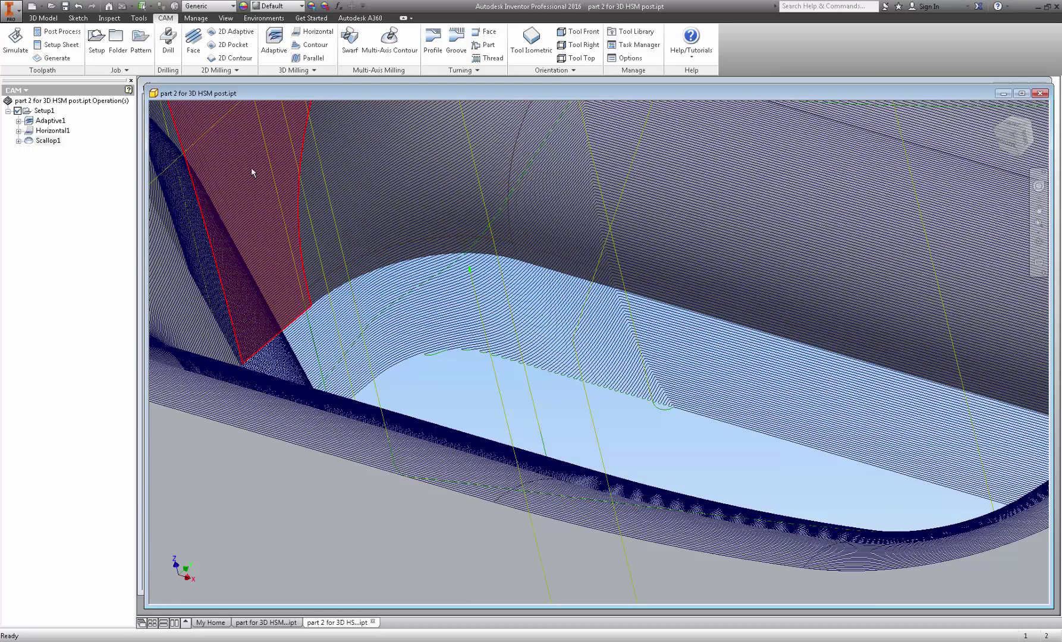
scroll(424, 345, "up", 4)
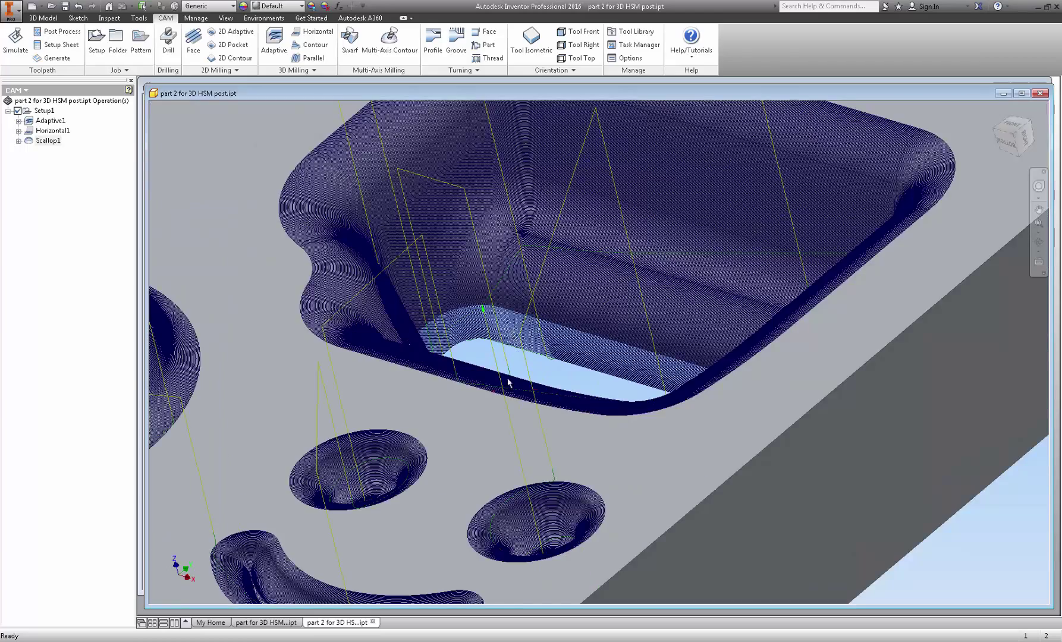
scroll(597, 376, "up", 5)
middle_click_drag(613, 388, 623, 366)
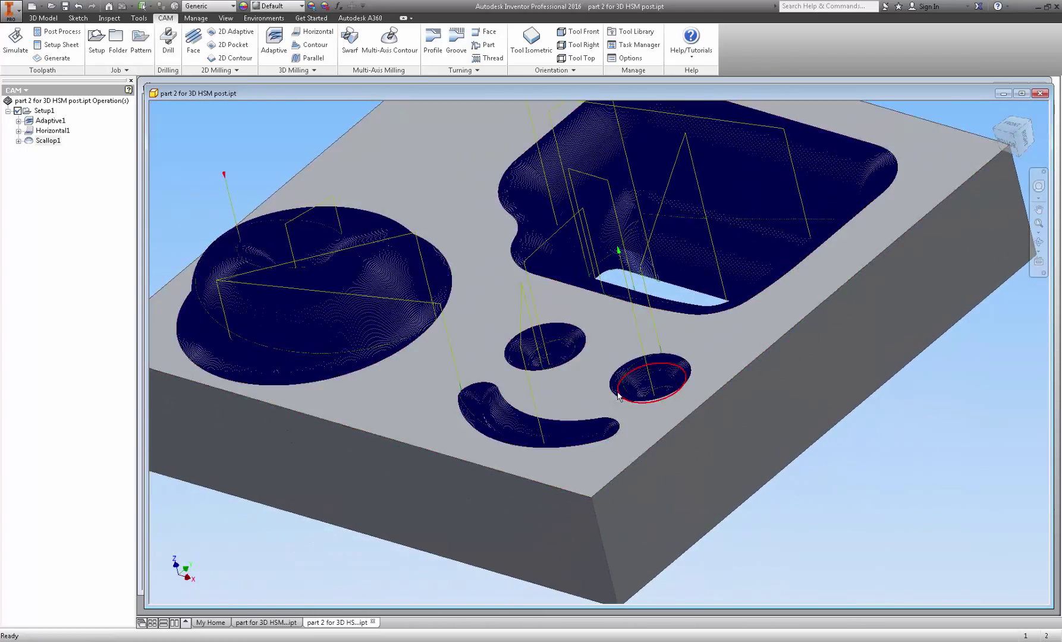
middle_click_drag(763, 576, 1014, 590, "shift")
middle_click_drag(569, 504, 543, 498, "shift")
scroll(700, 463, "up", 10)
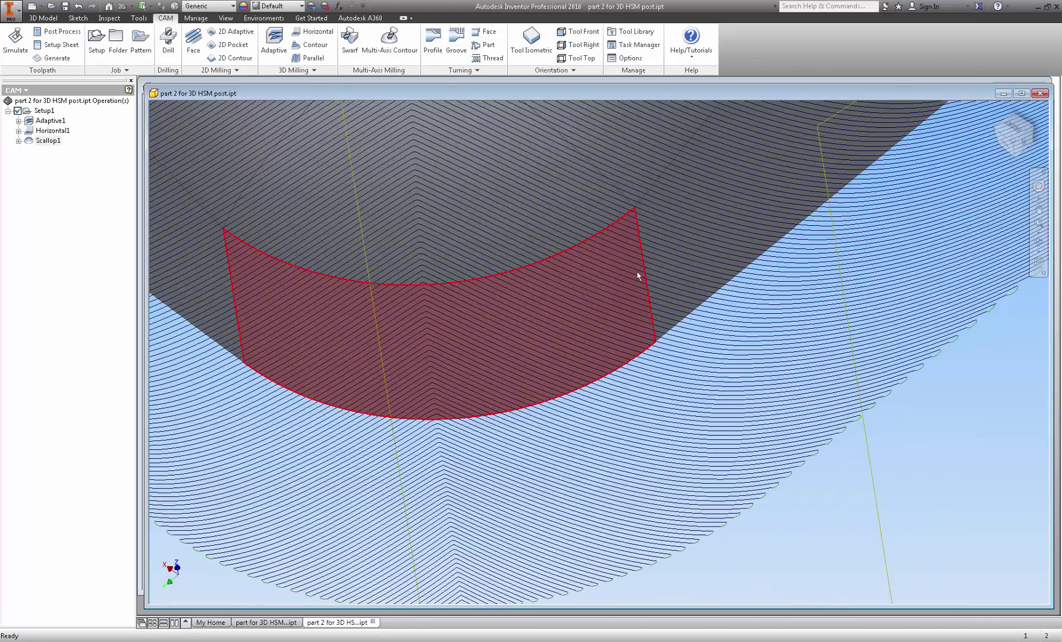
scroll(647, 275, "down", 3)
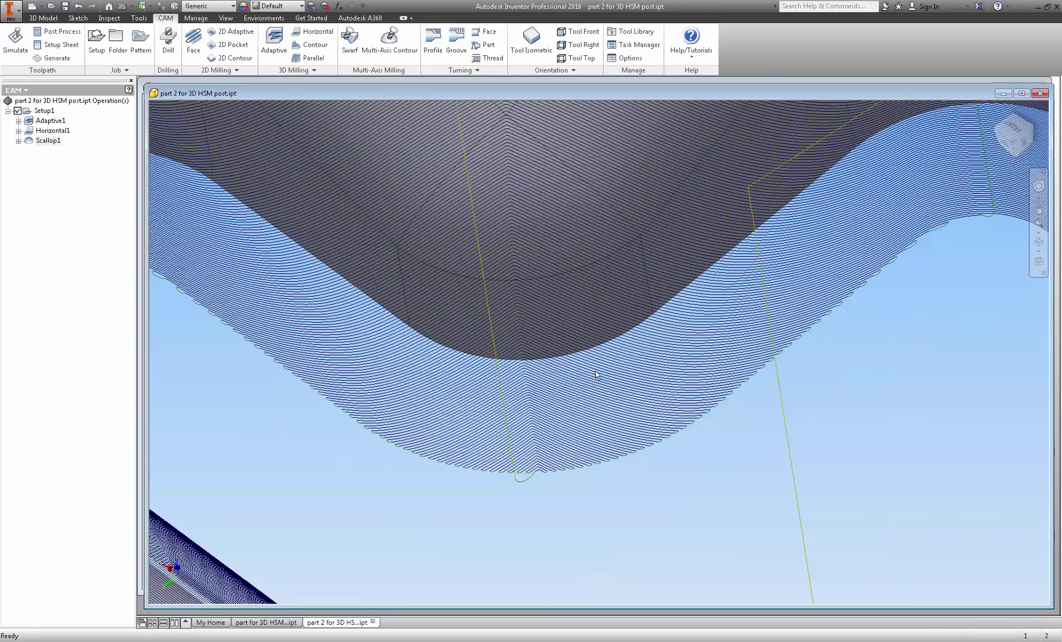
scroll(509, 474, "down", 3)
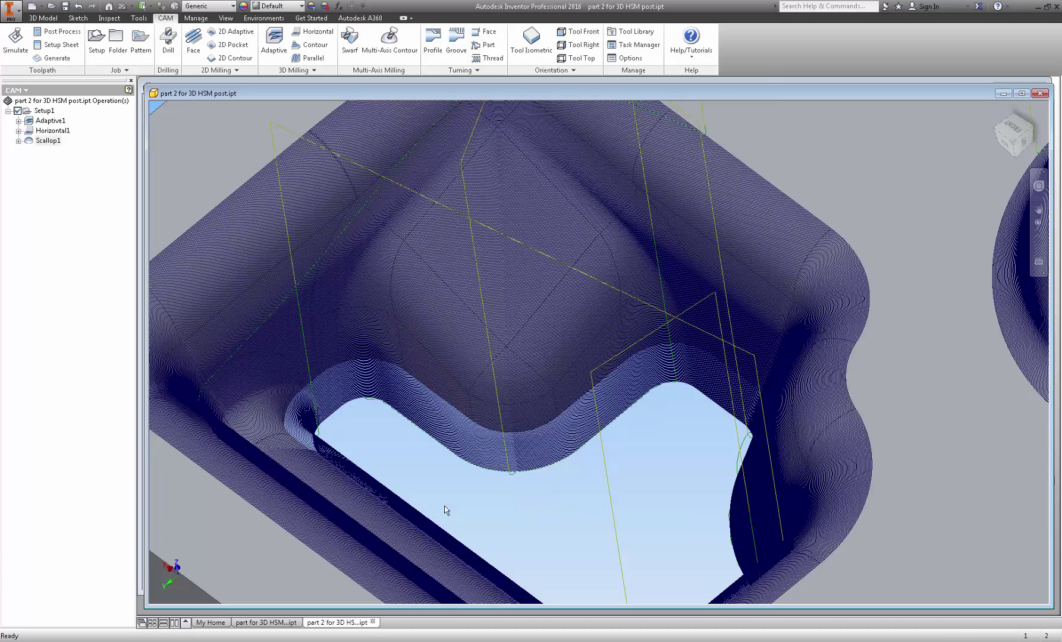
scroll(449, 506, "up", 4)
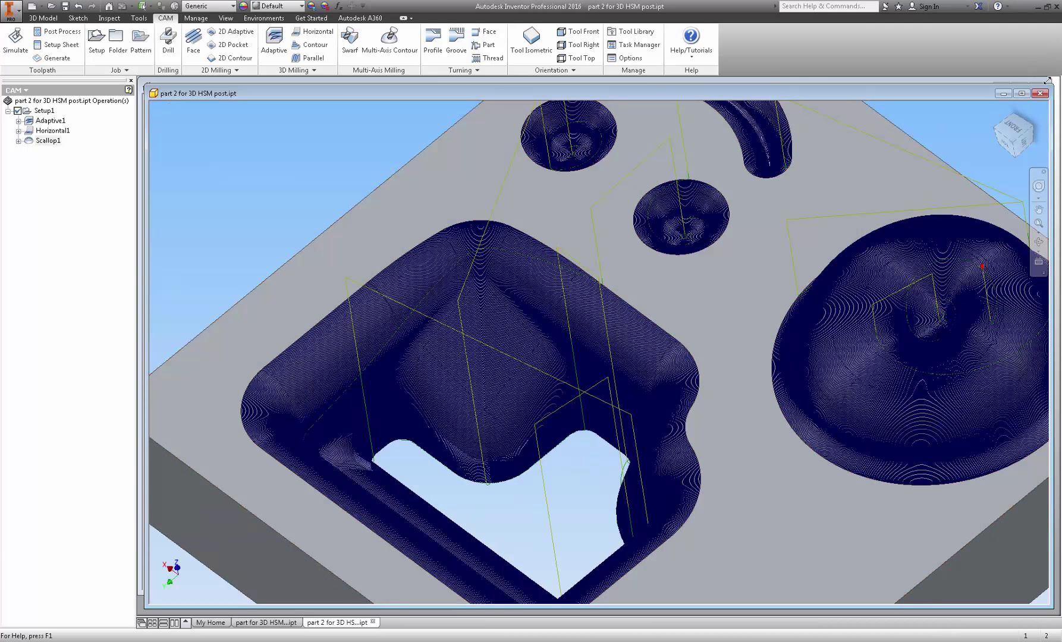
left_click(1015, 148)
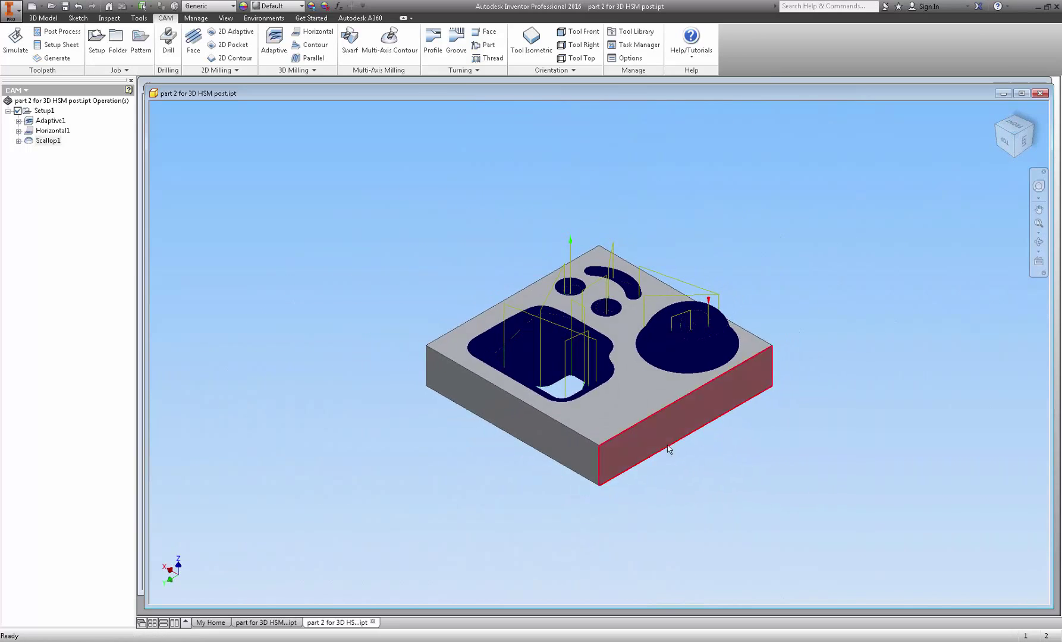
Simulate all operations in the setup with toolpath mode Tail, and review the machining statistics and the position, operation and verification info.
right_click(46, 112)
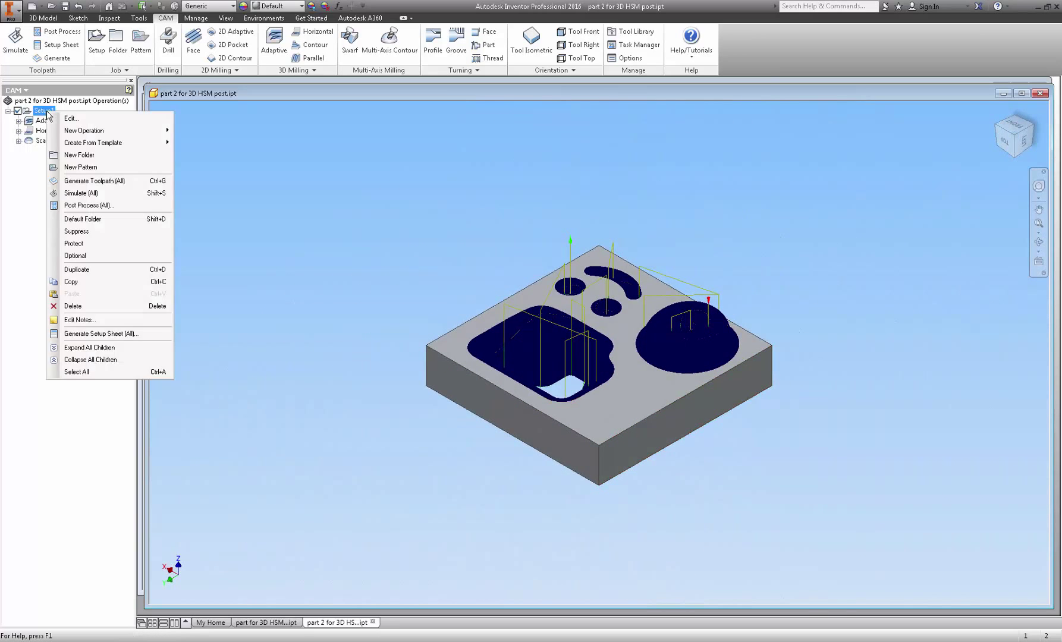
left_click(76, 193)
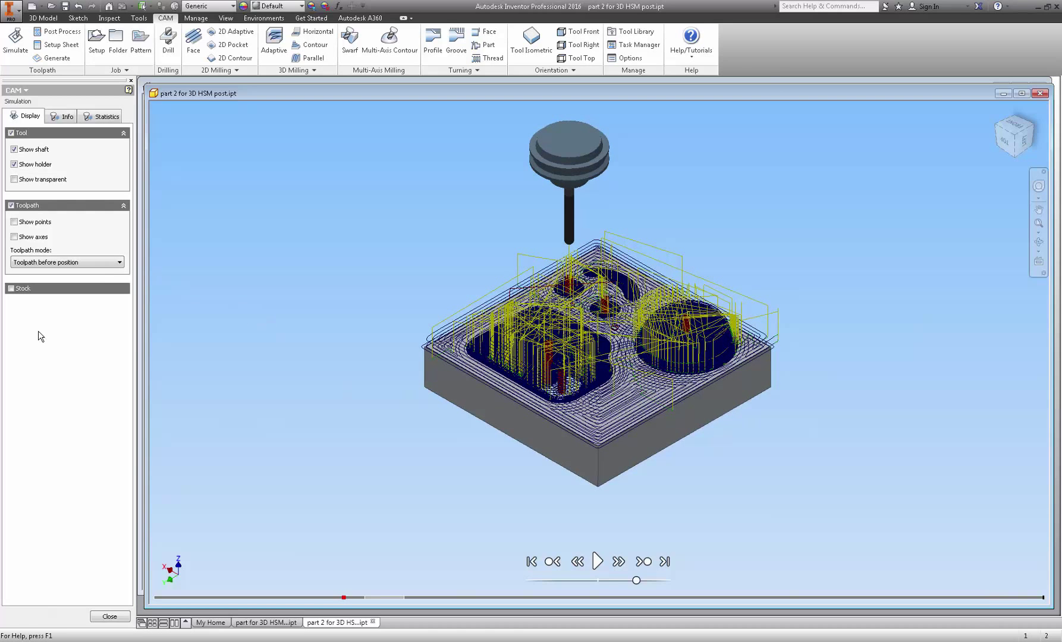
left_click(120, 263)
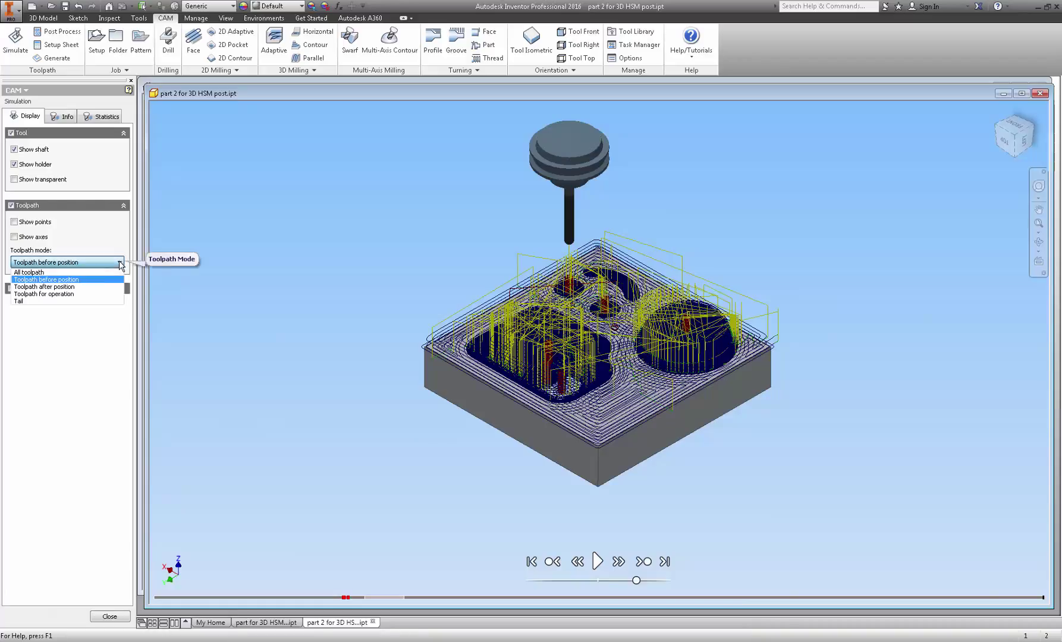
left_click(32, 301)
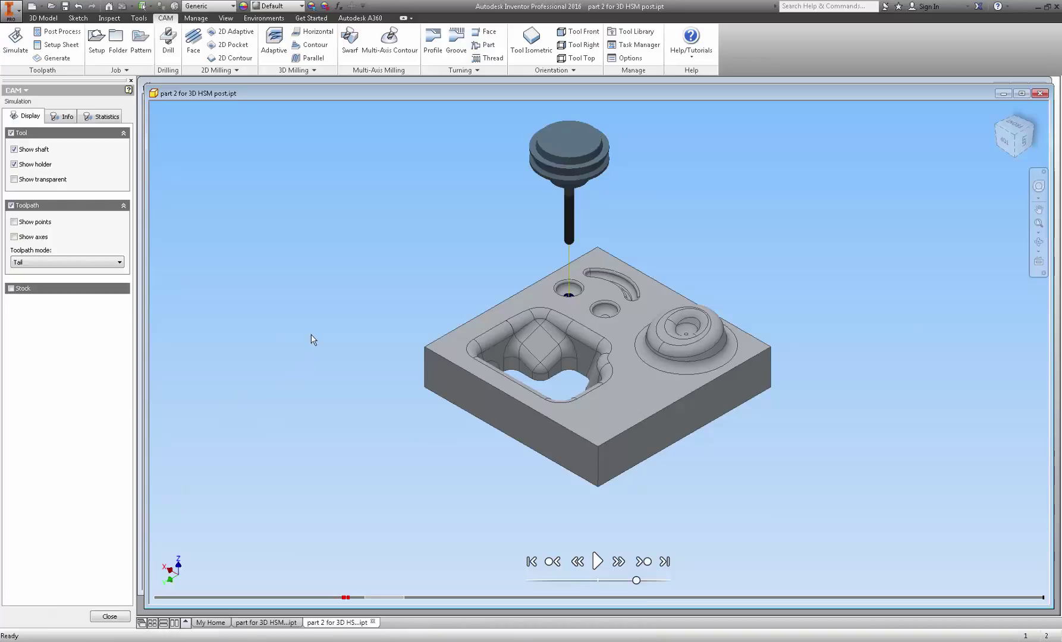
left_click(109, 118)
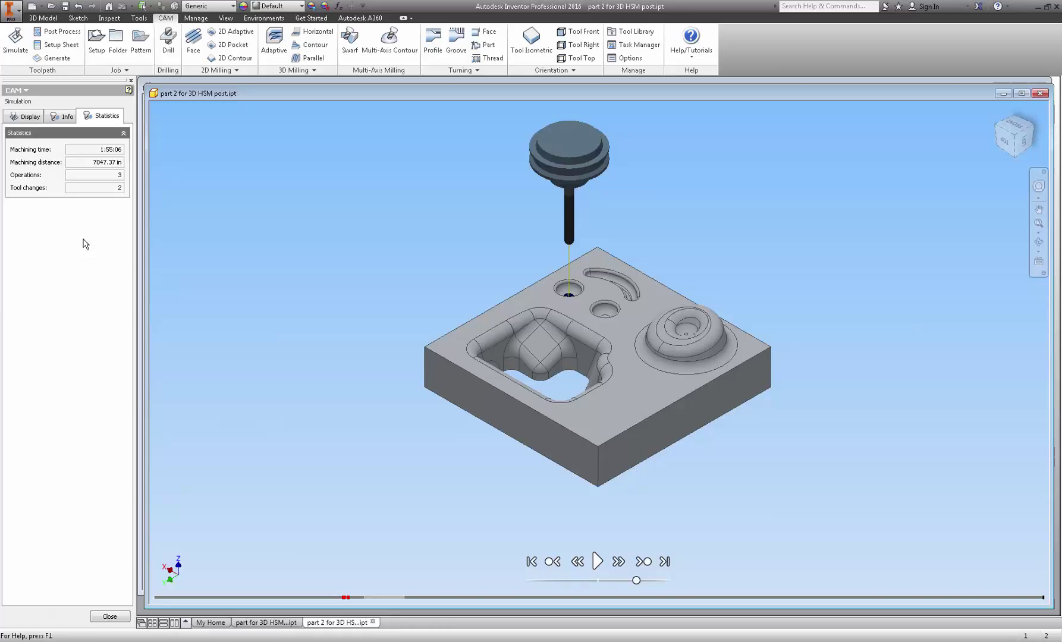
left_click(60, 117)
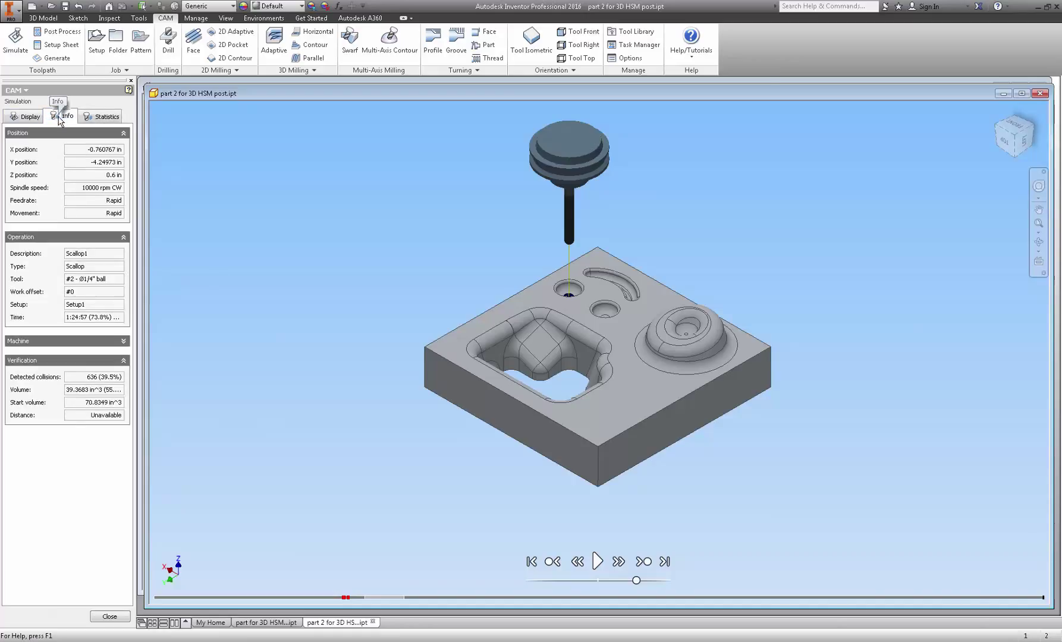